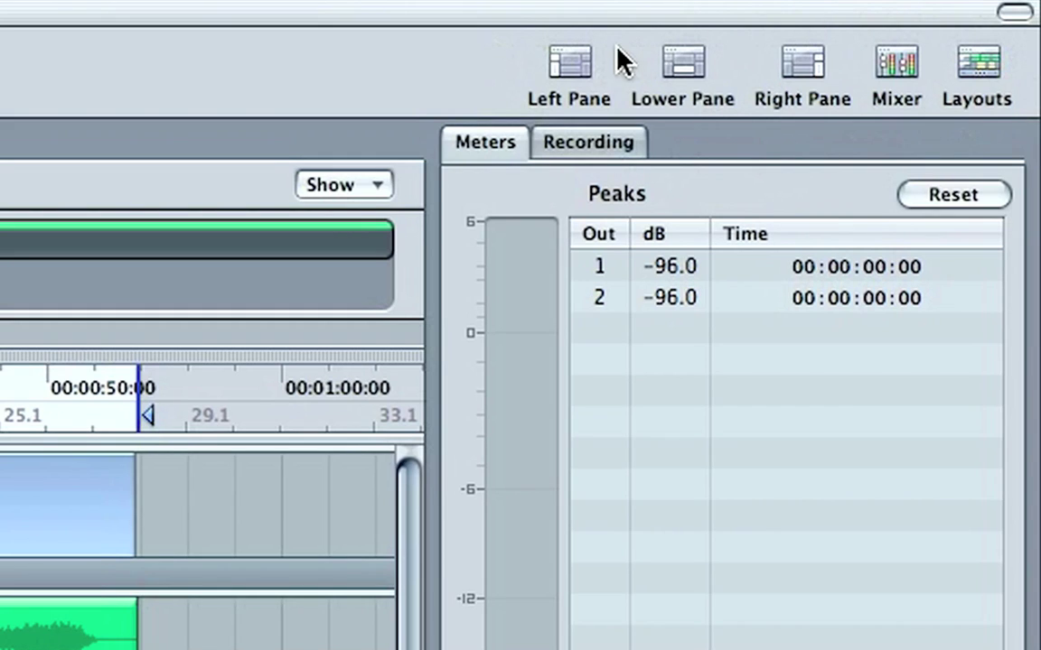
# - Hide the left, lower and right panes around the timeline
pyautogui.click(581, 65)
pyautogui.click(693, 66)
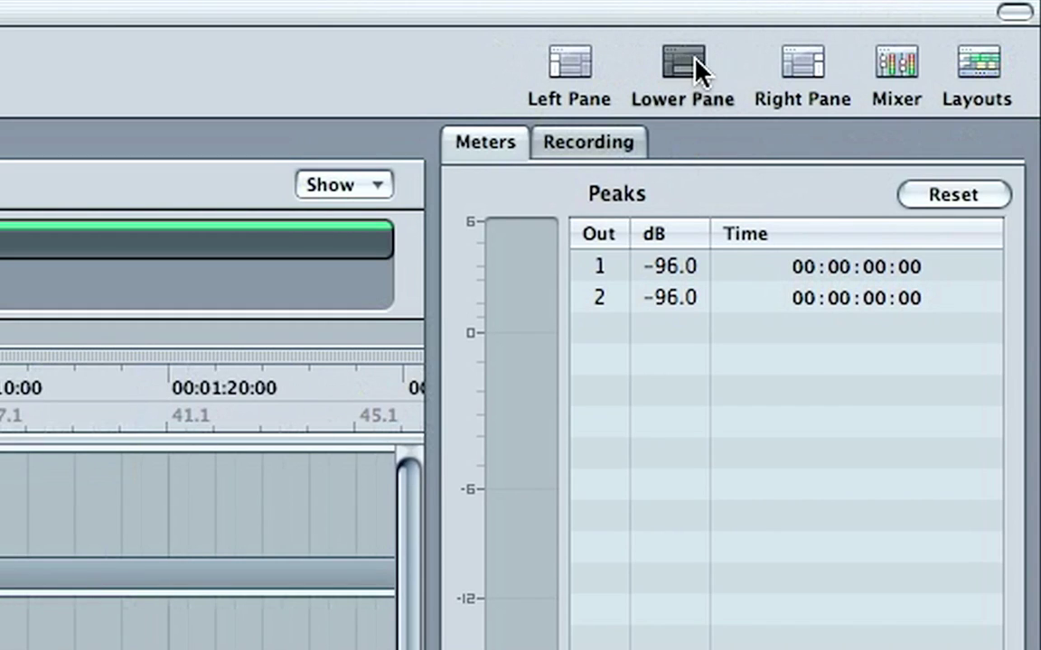
pyautogui.click(815, 68)
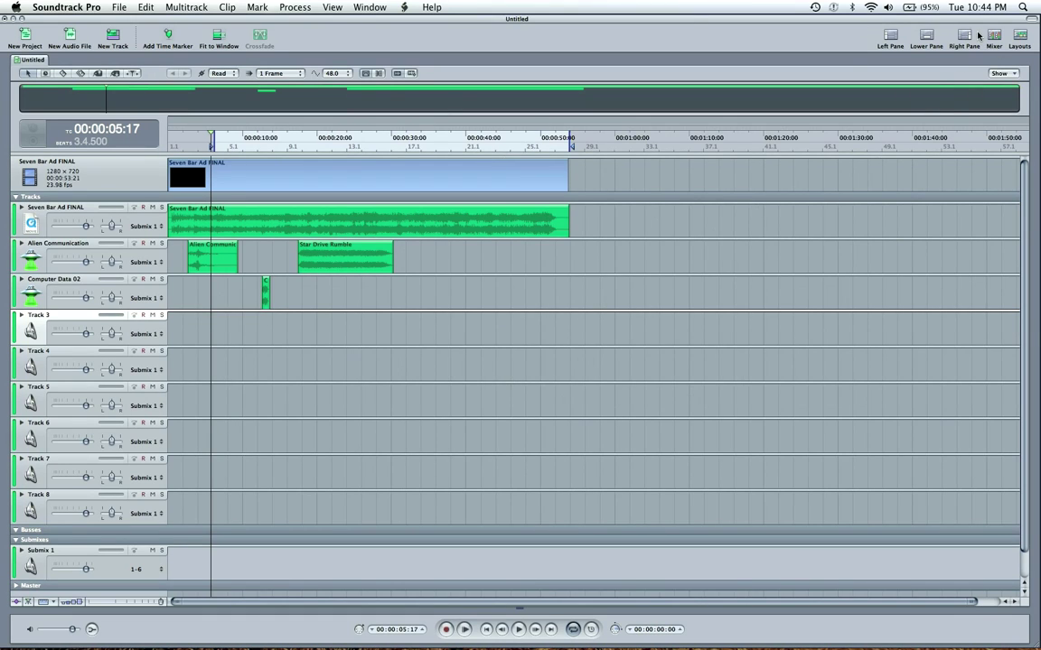
# - Restore the meters, video preview and mixer panels, then bring up the saved window layouts
pyautogui.hotkey('ctrl', 'shift', 'r')
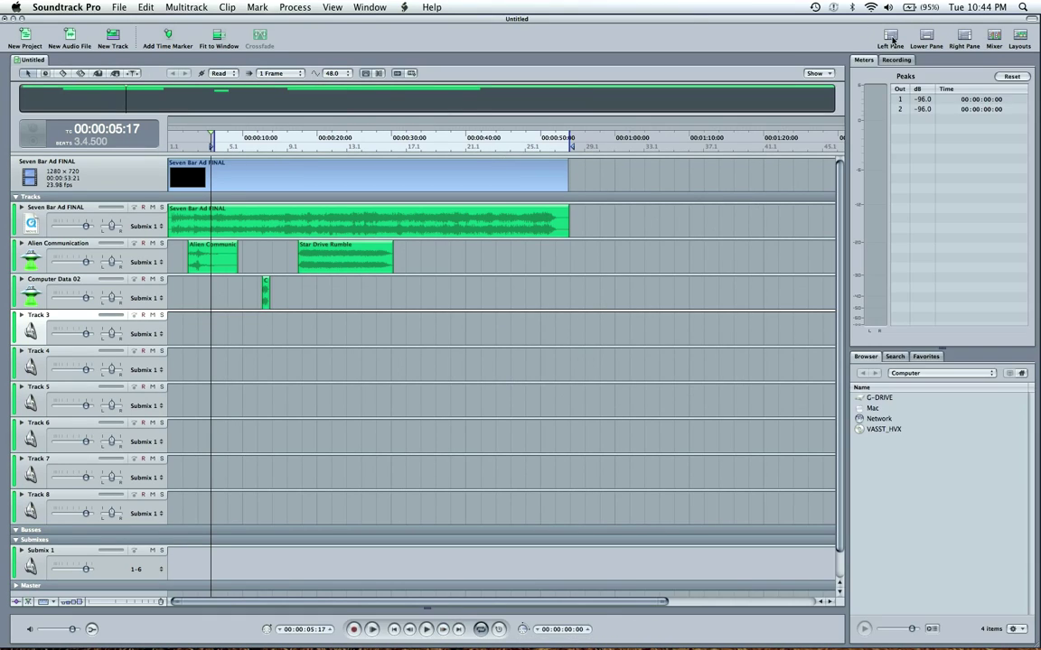
pyautogui.click(892, 38)
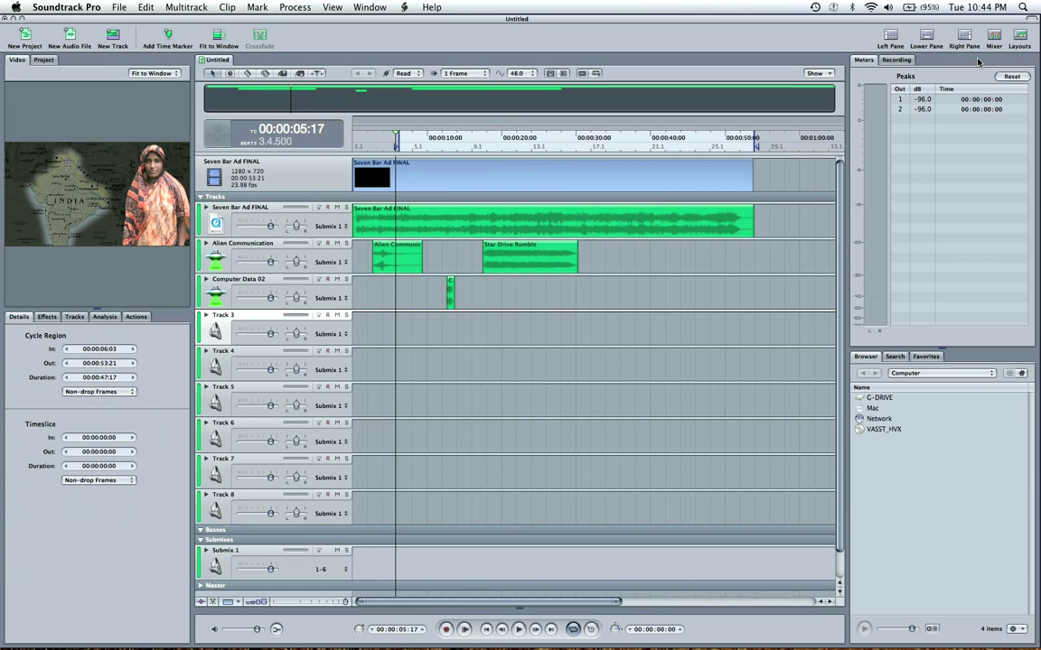
pyautogui.click(992, 38)
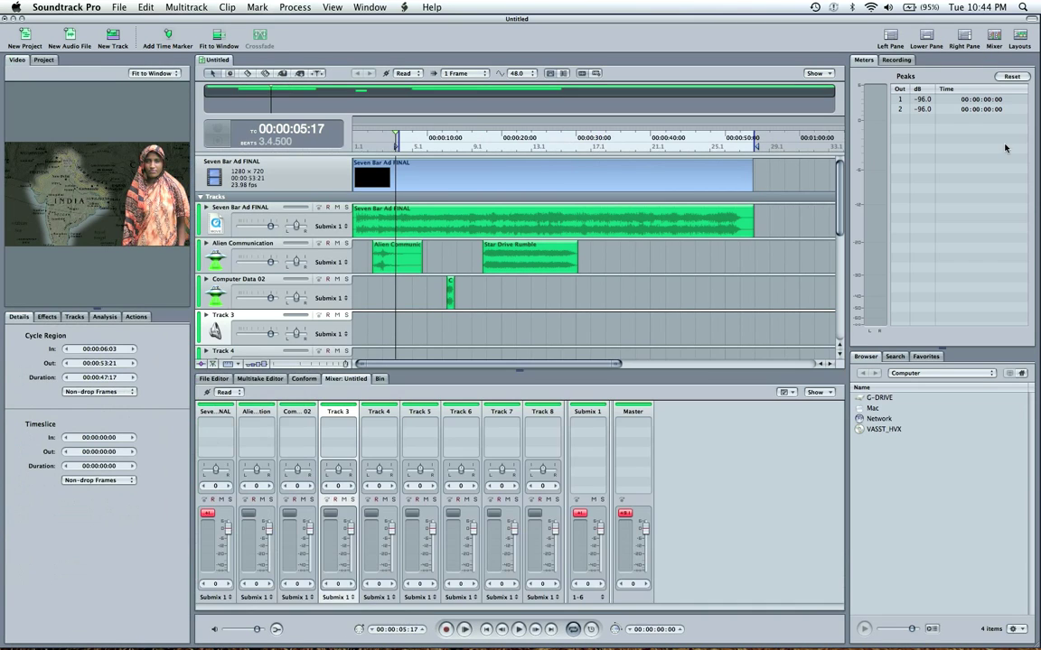
pyautogui.click(1020, 38)
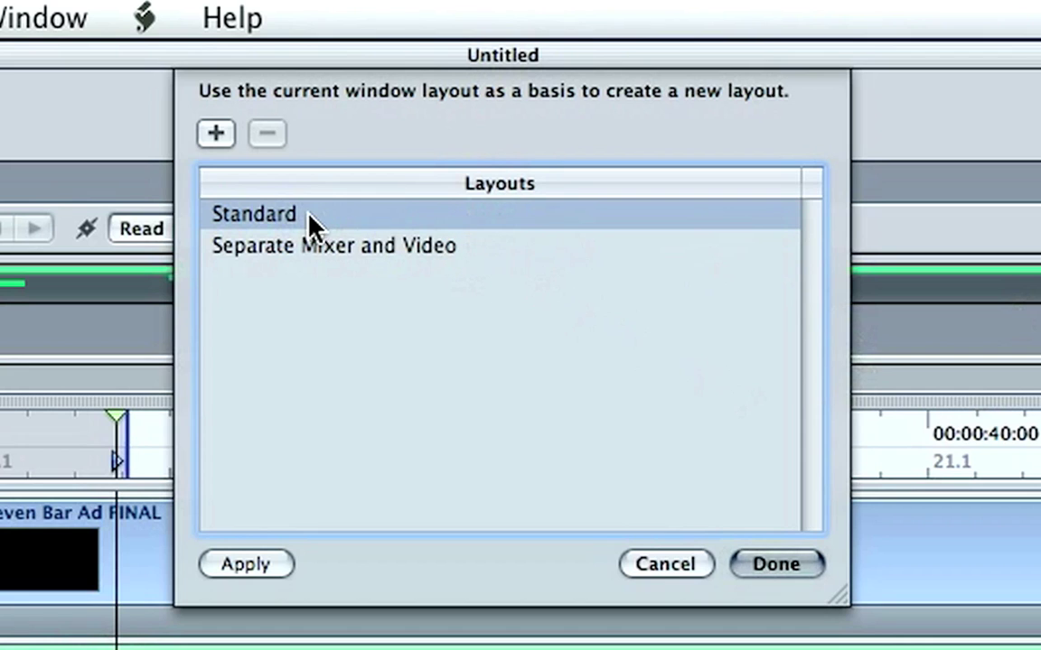
# - Apply the Standard window layout from the Layouts list
pyautogui.click(240, 567)
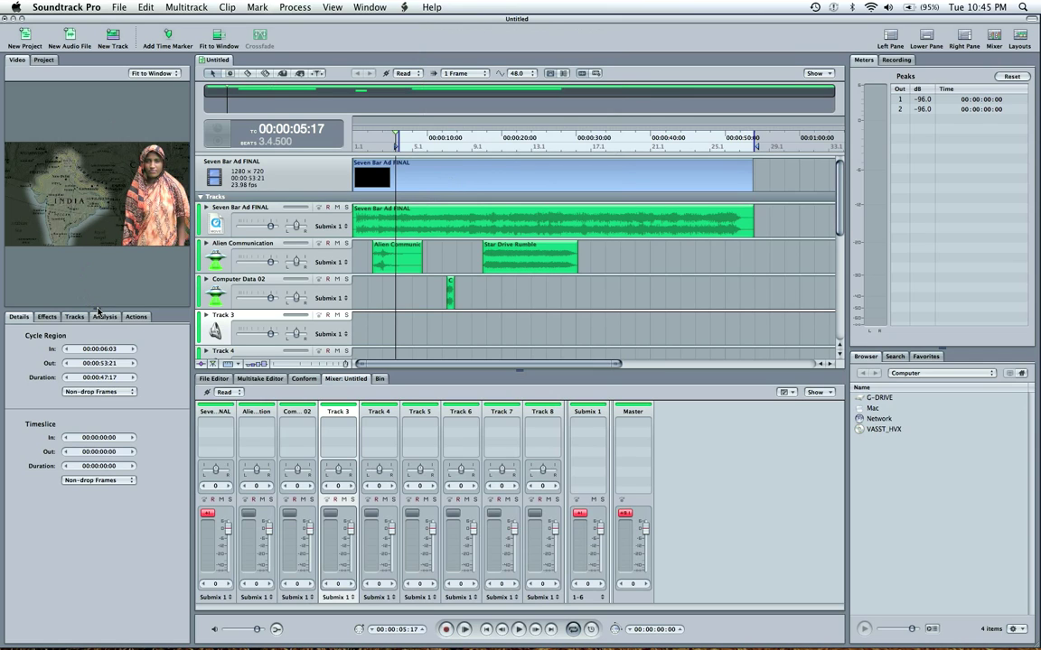
# - Resize the video preview area and dock the Video tab beside the meters in the right pane
pyautogui.moveTo(97, 311); pyautogui.dragTo(88, 390)
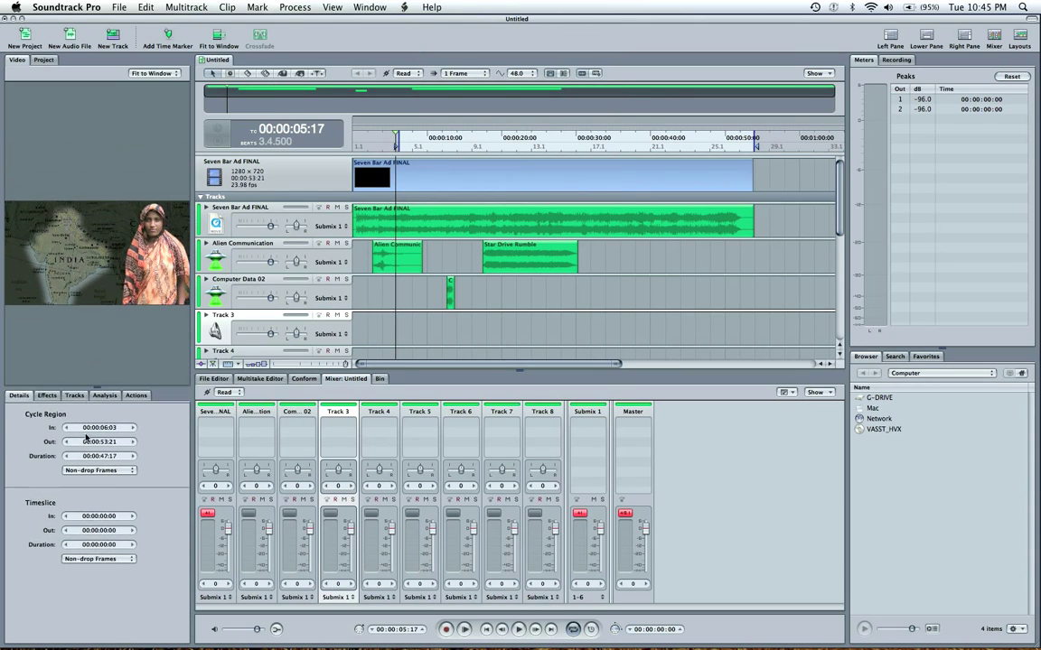
pyautogui.moveTo(86, 437); pyautogui.dragTo(95, 384)
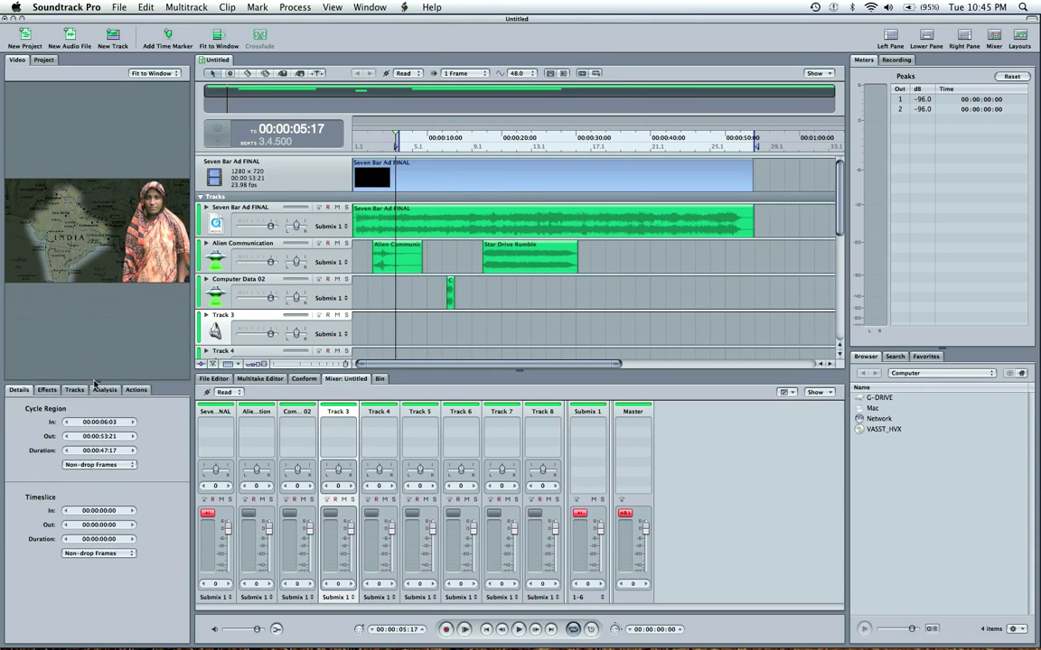
pyautogui.click(21, 64)
pyautogui.moveTo(17, 63); pyautogui.dragTo(860, 61)
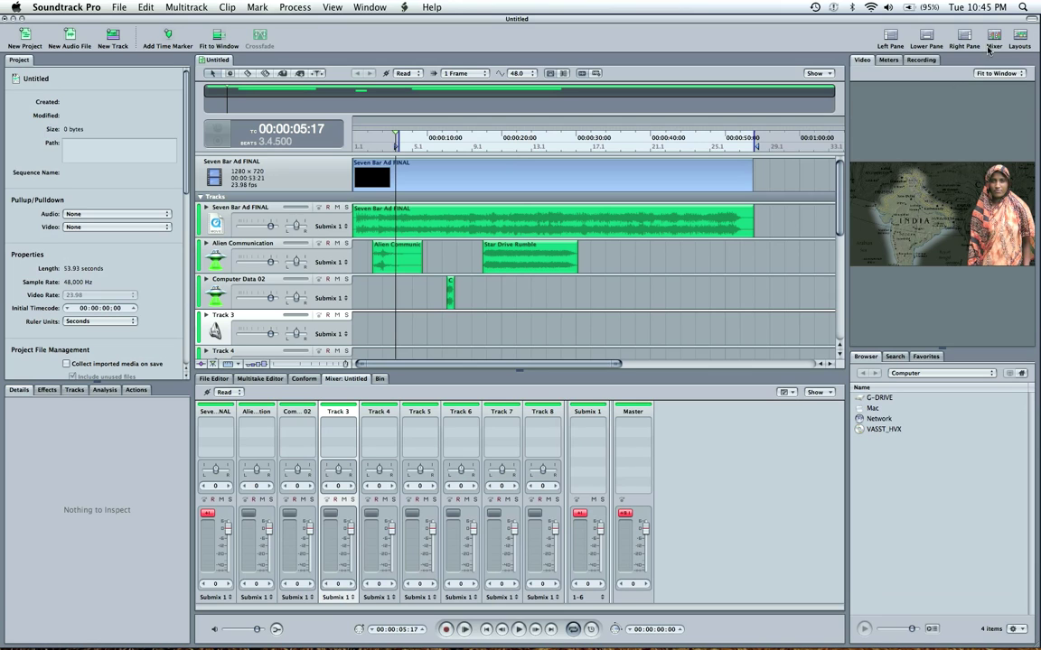
# - Reapply the Standard layout from the Layouts list
pyautogui.click(1019, 38)
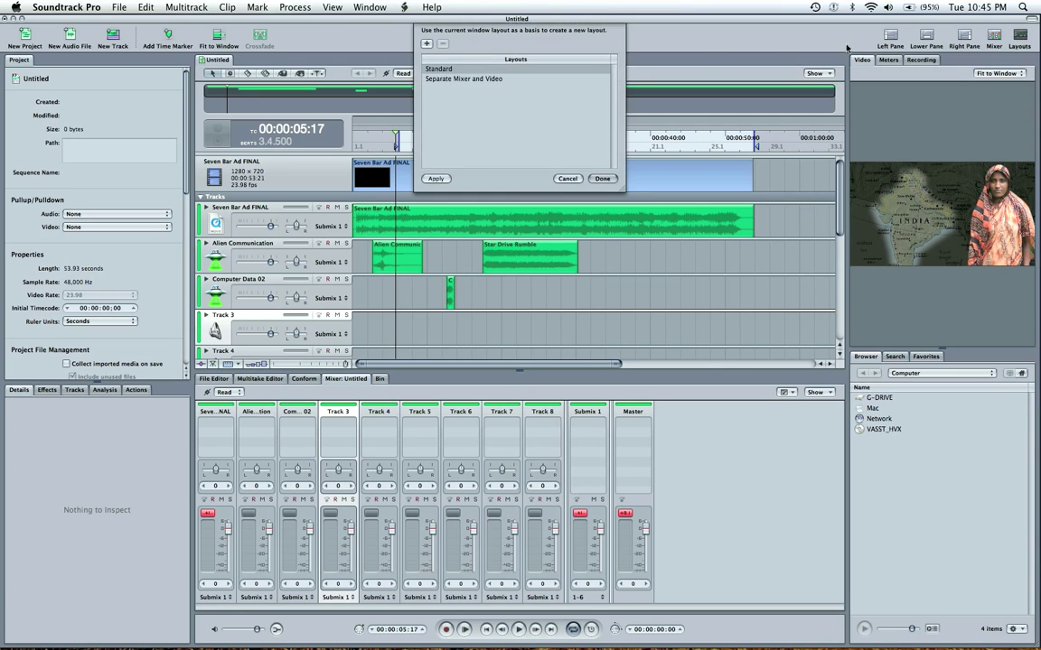
pyautogui.click(434, 179)
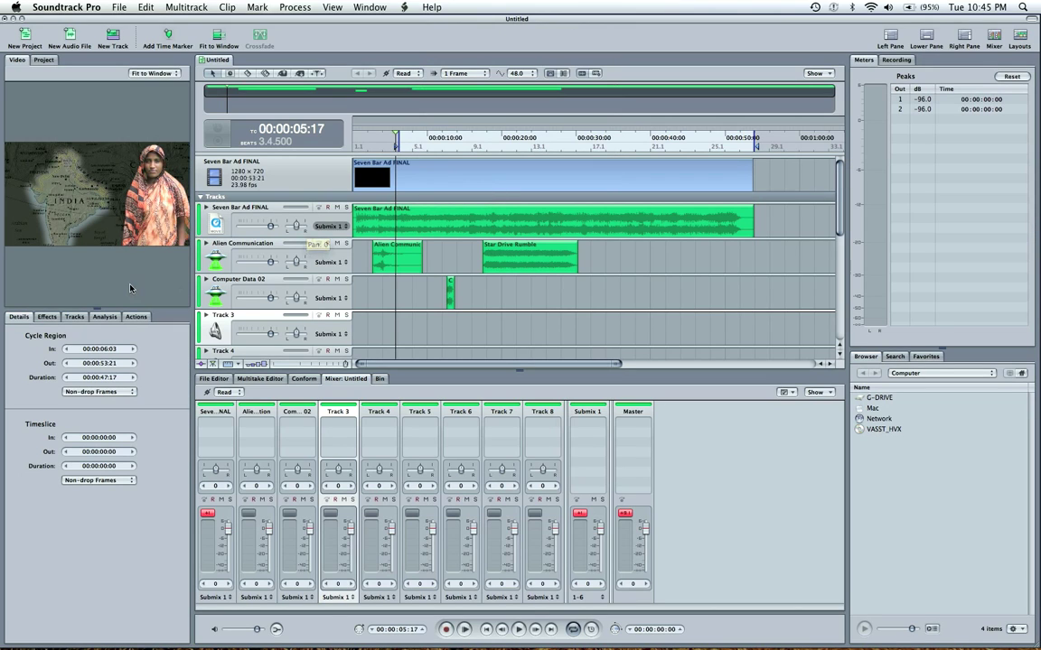
# - Tour the File Editor, Multitake Editor, Conform and Mixer tabs, ending on the Bin
pyautogui.click(15, 60)
pyautogui.click(214, 378)
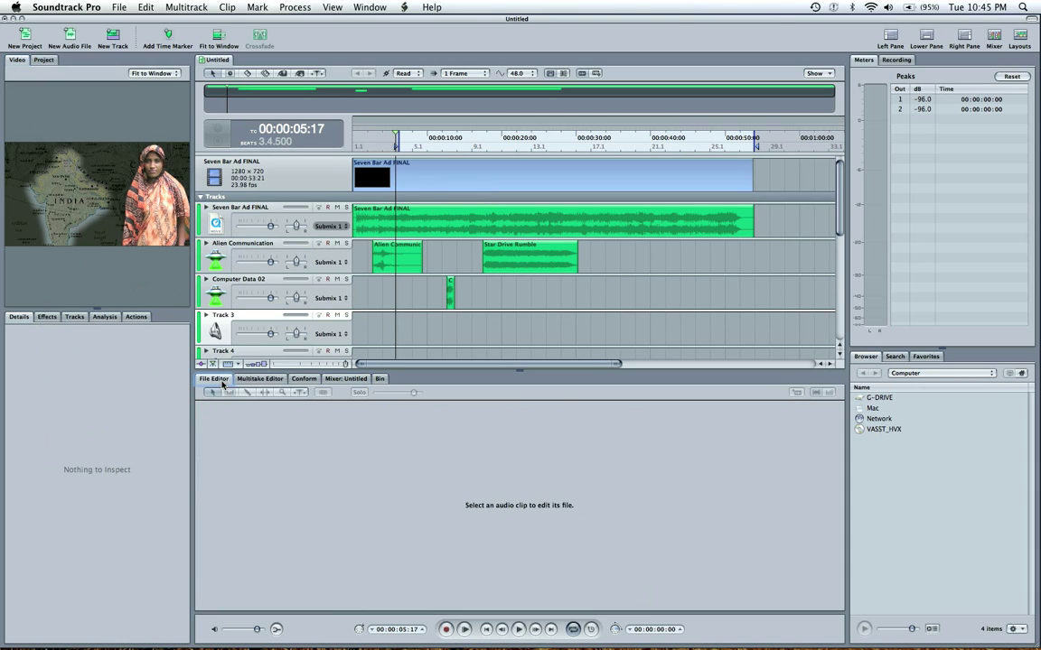
pyautogui.click(260, 378)
pyautogui.click(304, 379)
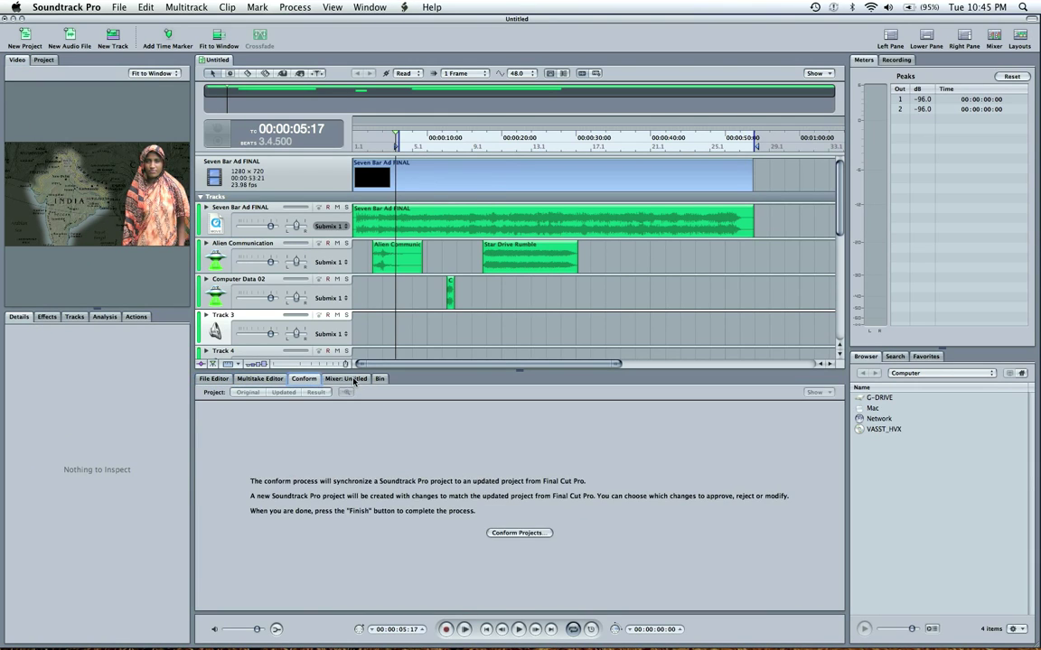
pyautogui.click(353, 379)
pyautogui.click(380, 378)
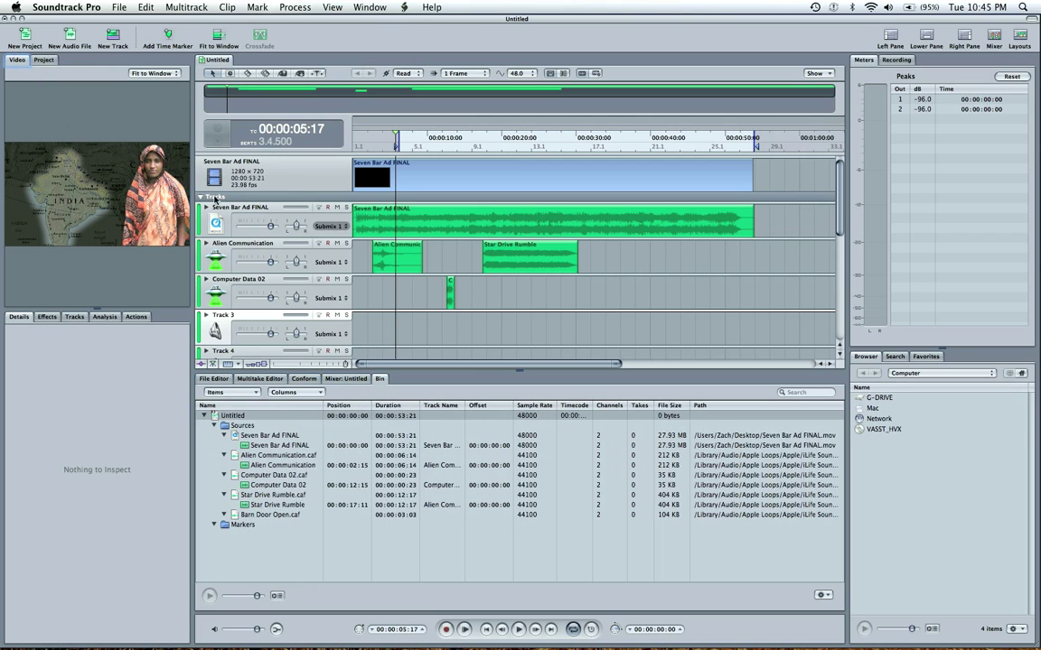
# - Move the playhead along the ruler, parking it at 00:00:06:17
pyautogui.click(411, 145)
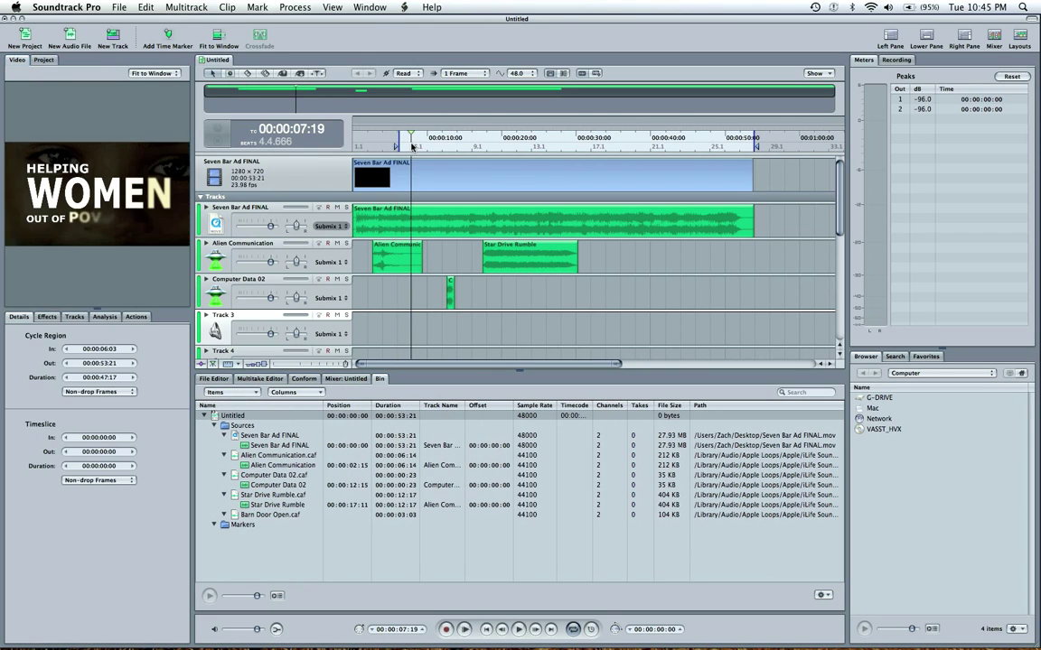
pyautogui.click(421, 142)
pyautogui.click(508, 144)
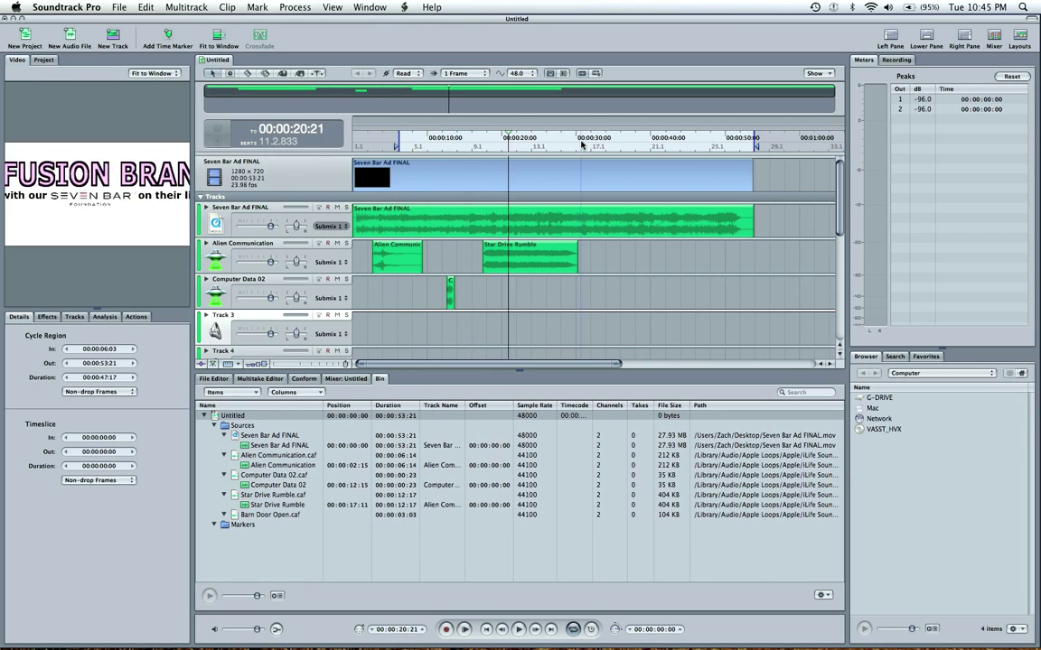
pyautogui.click(522, 143)
pyautogui.click(403, 143)
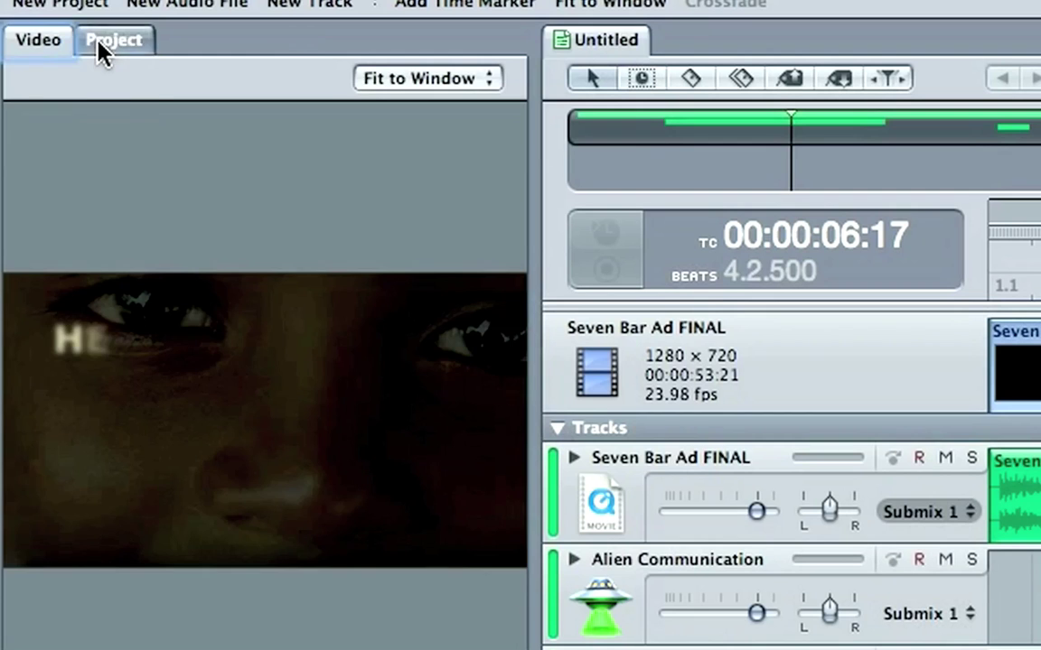
# - Show the Project tab and scroll through its length, sample rate and video rate settings
pyautogui.click(41, 61)
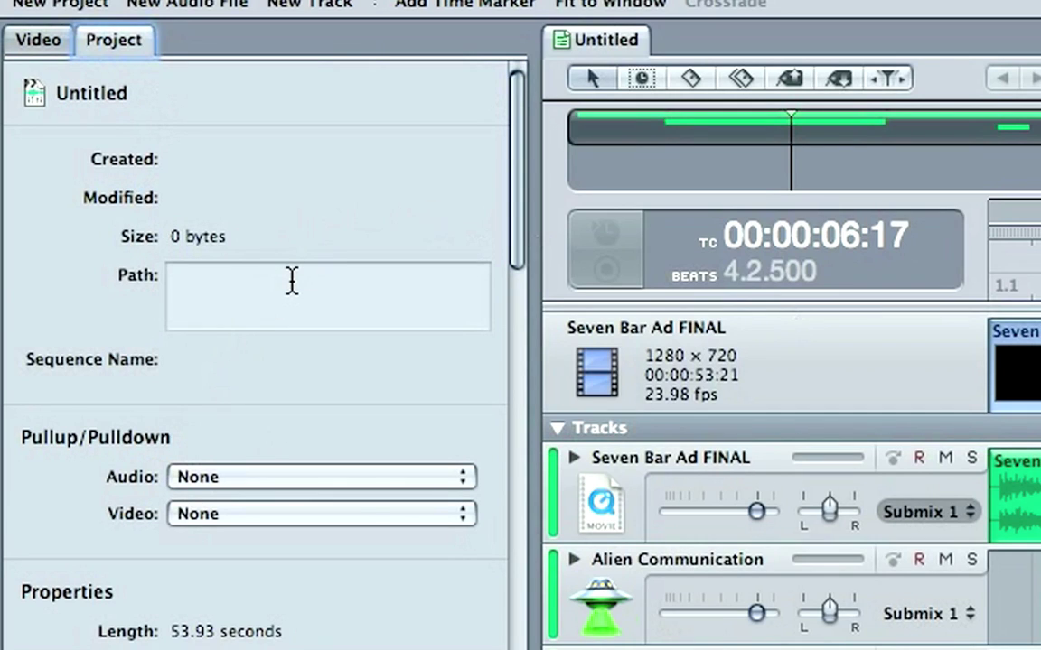
pyautogui.scroll(-15, 289, 280)
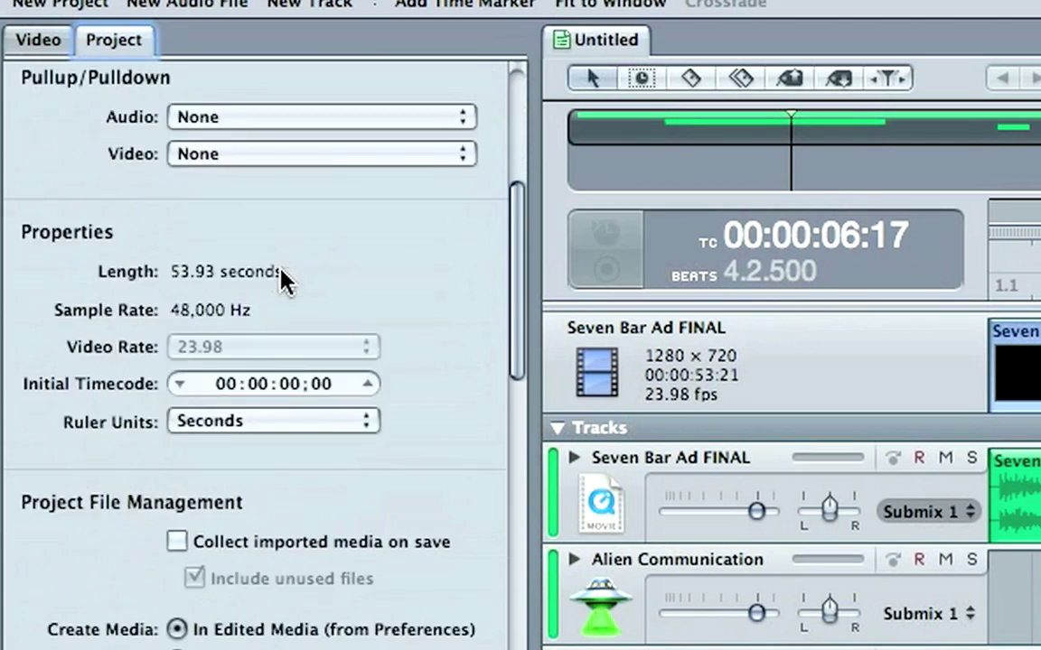
pyautogui.scroll(15, 170, 495)
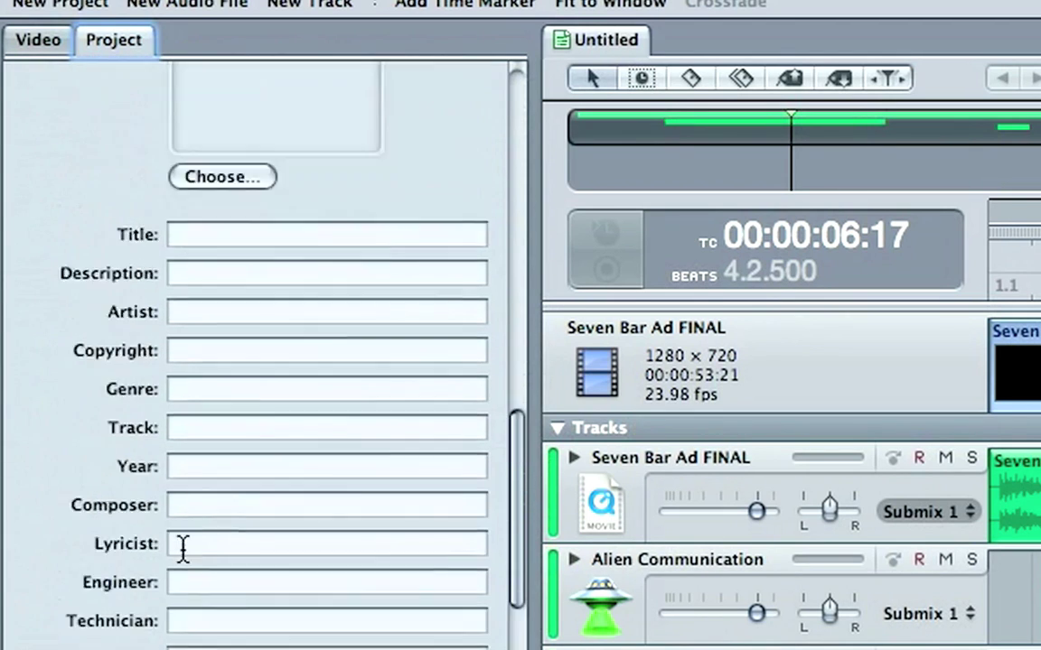
pyautogui.scroll(5, 182, 540)
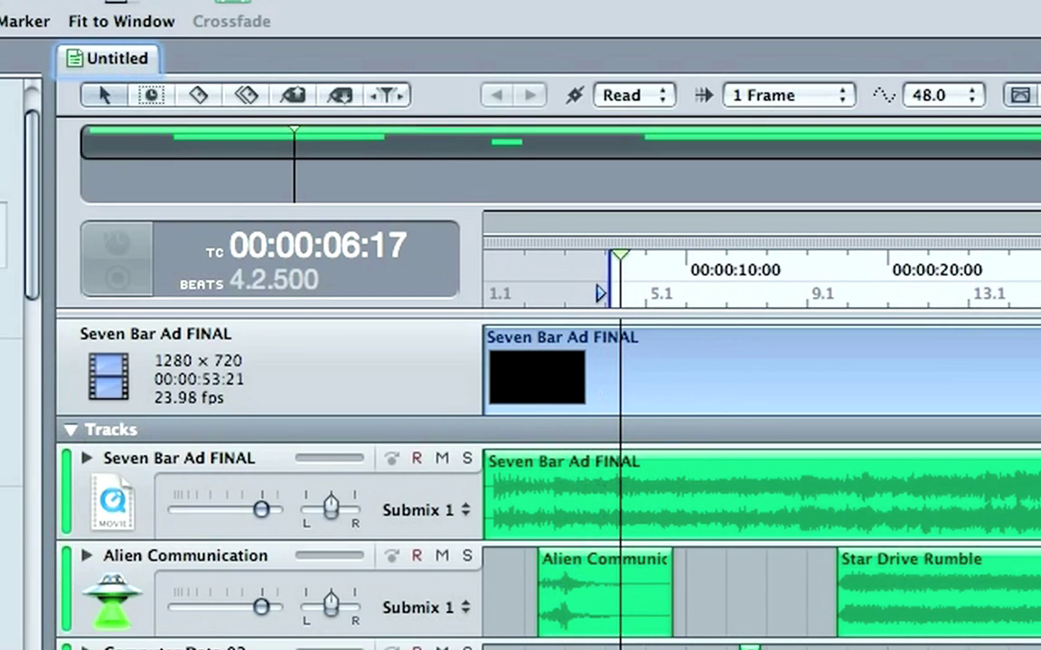
pyautogui.scroll(-10, 542, 488)
pyautogui.scroll(12, 542, 487)
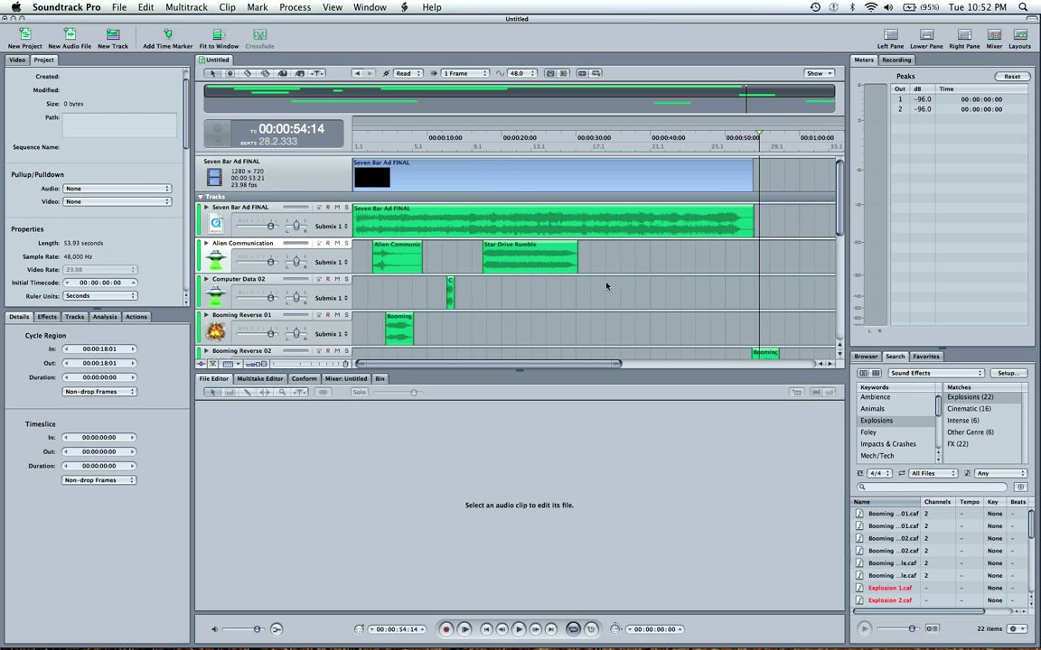
# - Clear the timeline selection and pick the Arrow tool from the floating tool palette (T)
pyautogui.click(579, 285)
pyautogui.press('t')
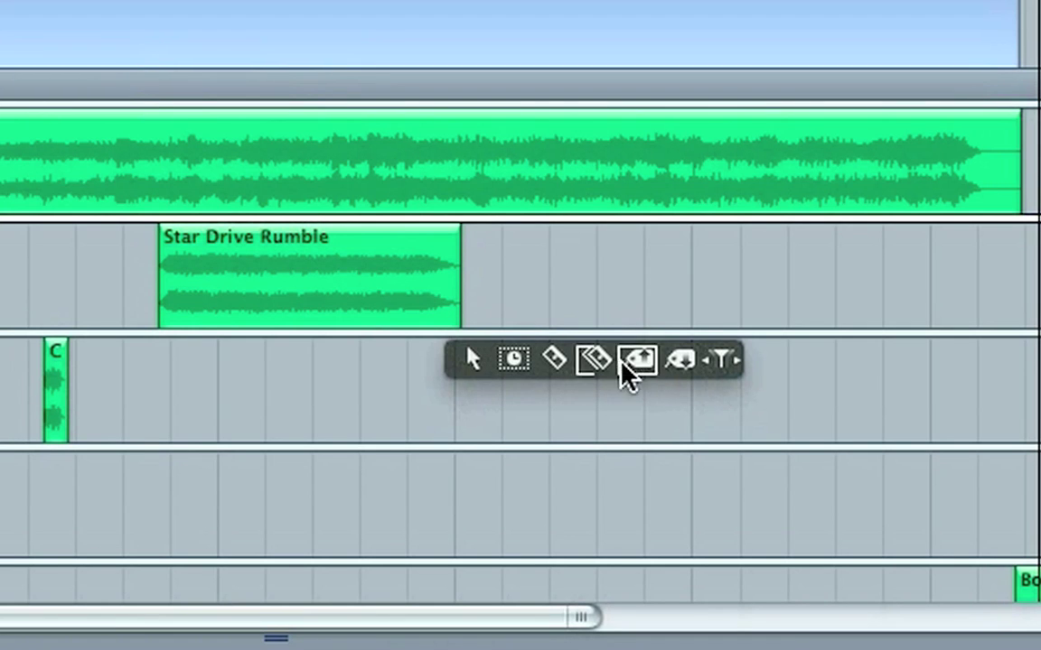
pyautogui.click(481, 418)
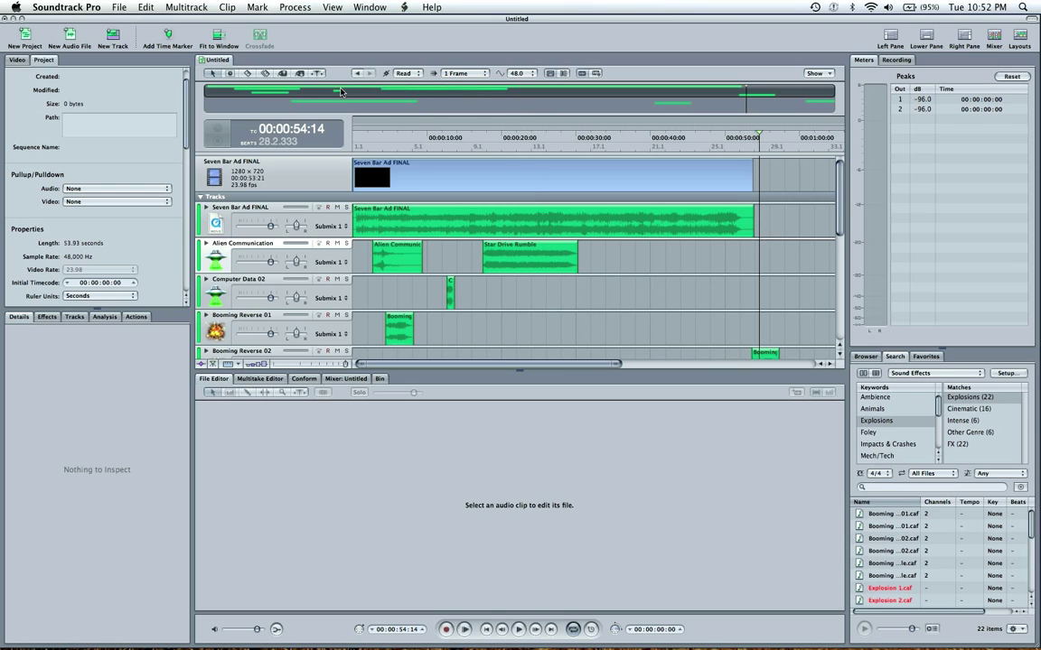
# - Navigate the timeline via the overview bar and scrolling, then rescale it with the zoom scroller
pyautogui.moveTo(328, 93)
pyautogui.mouseDown()
pyautogui.moveTo(326, 102)
pyautogui.moveTo(322, 89)
pyautogui.mouseUp()
pyautogui.moveTo(484, 369); pyautogui.dragTo(692, 374)
pyautogui.scroll(-3, 844, 261)
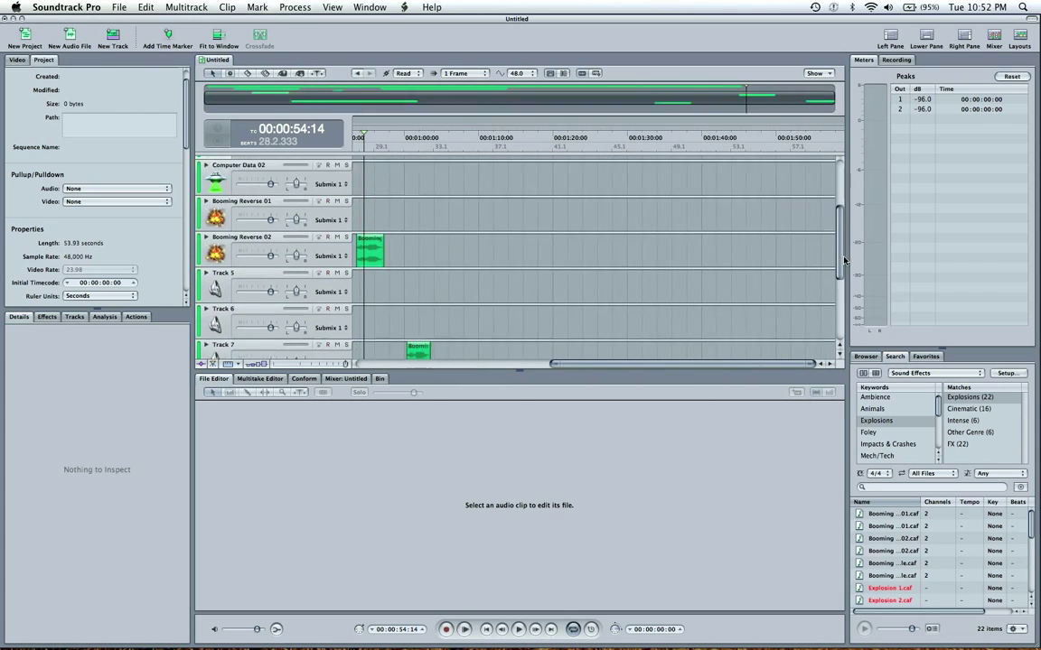
pyautogui.scroll(-2, 845, 261)
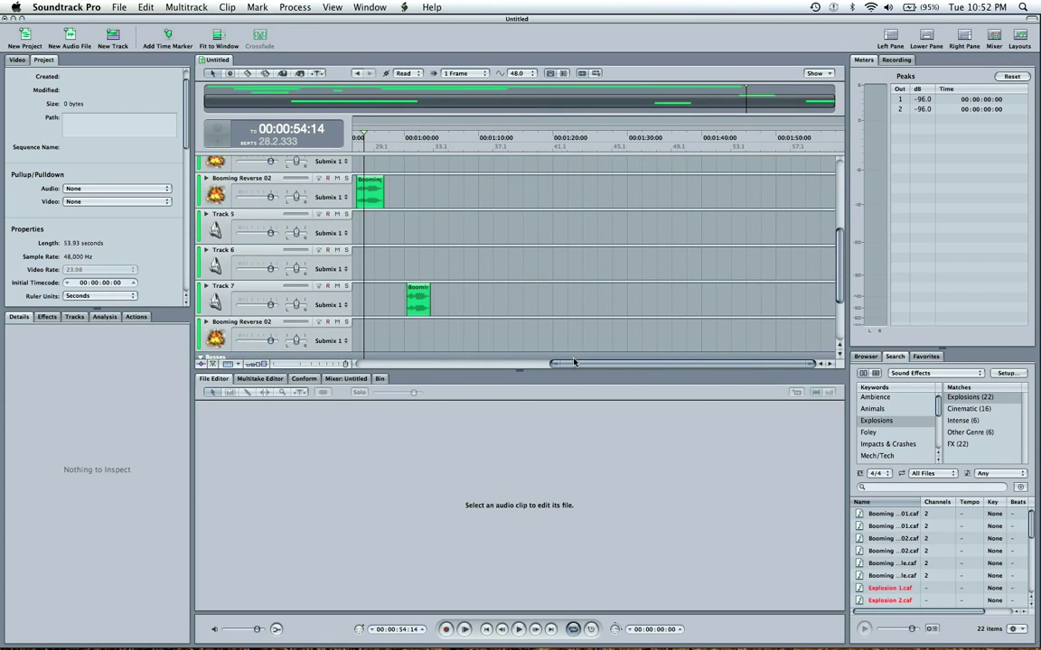
pyautogui.hscroll(2, 573, 362)
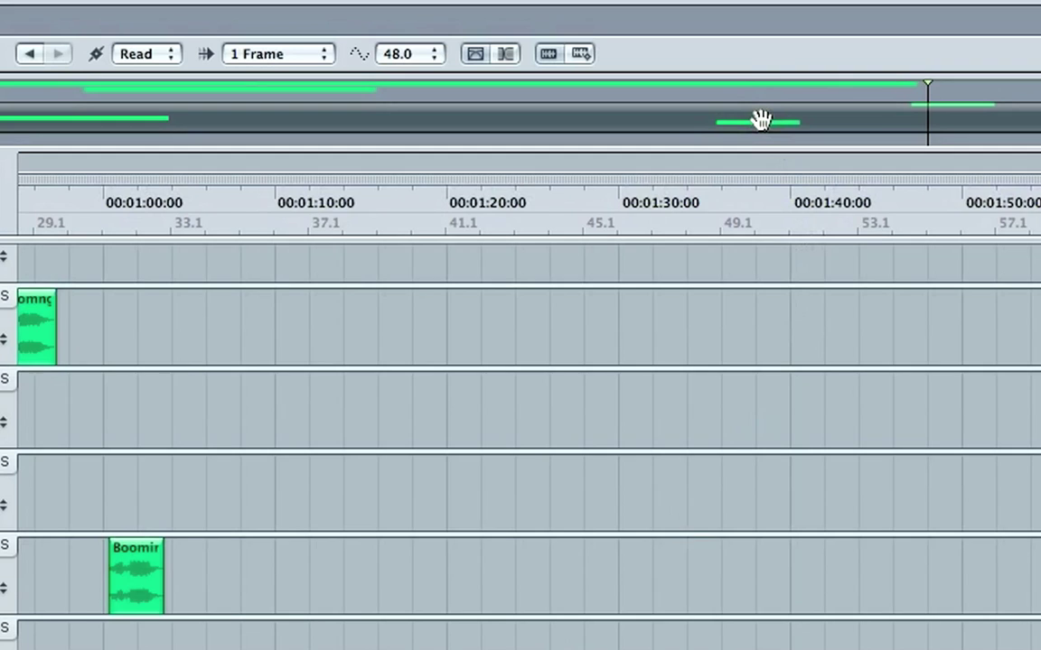
pyautogui.click(672, 100)
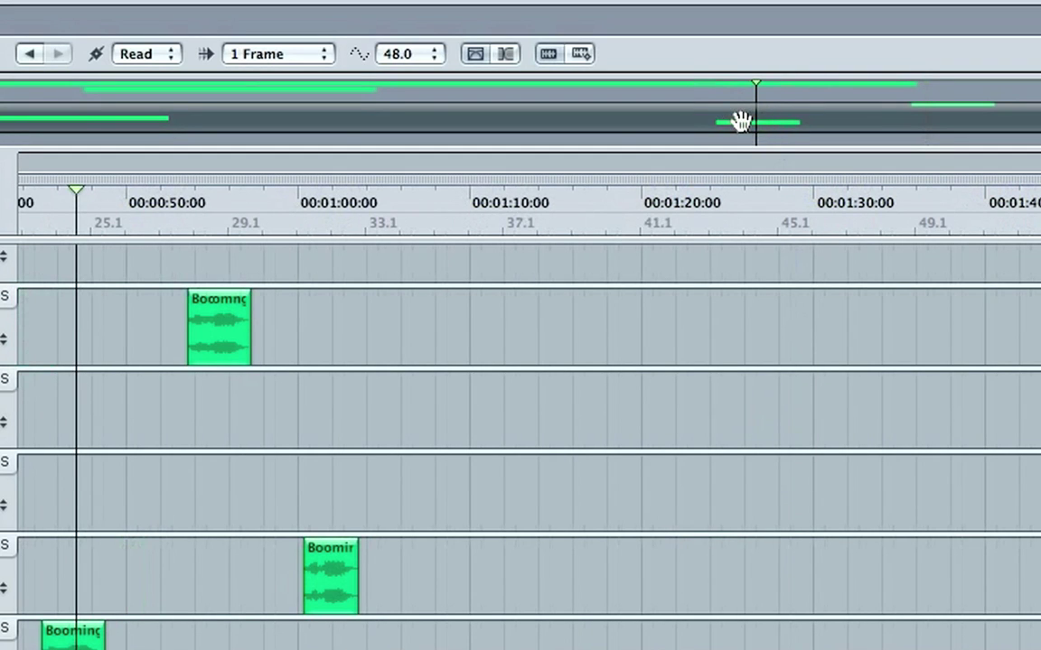
pyautogui.moveTo(739, 122)
pyautogui.mouseDown()
pyautogui.moveTo(745, 93)
pyautogui.moveTo(740, 131)
pyautogui.mouseUp()
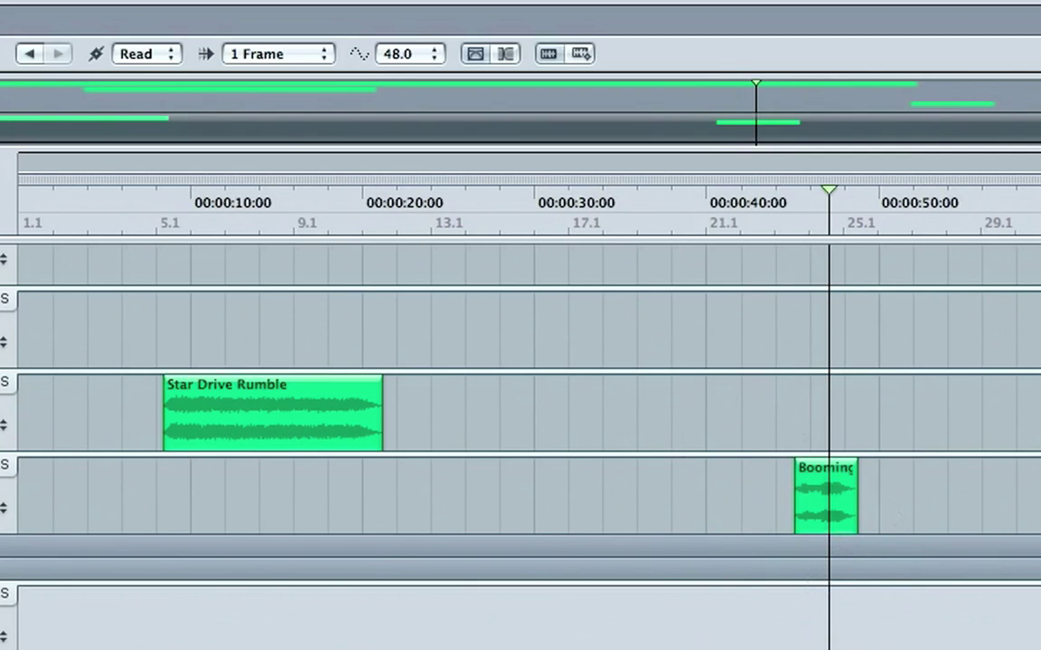
pyautogui.scroll(5, 520, 406)
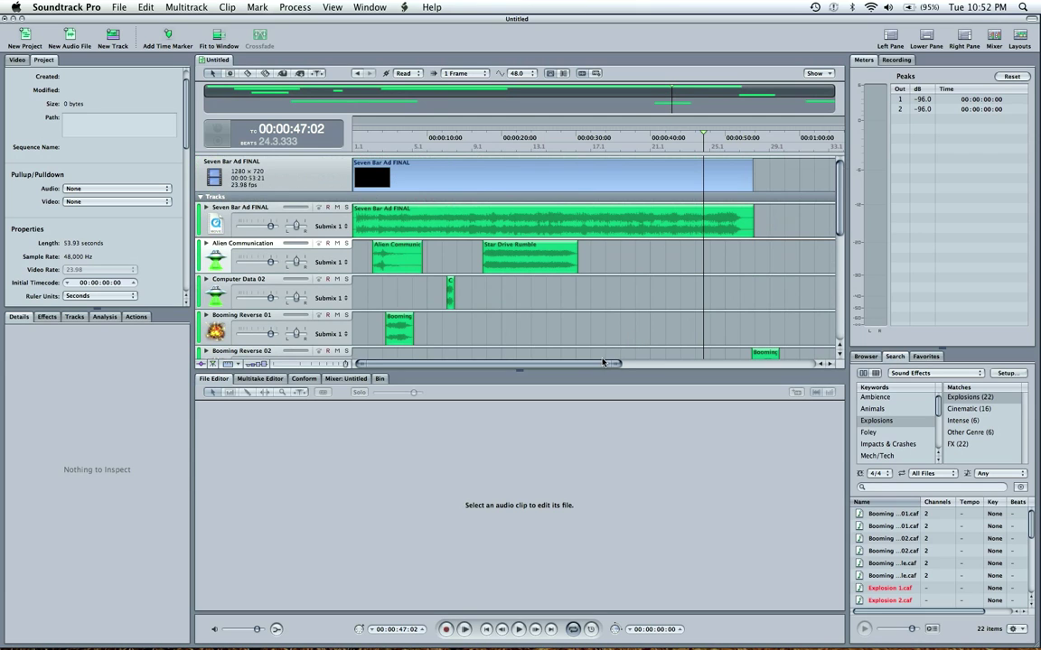
pyautogui.moveTo(618, 364); pyautogui.dragTo(516, 360)
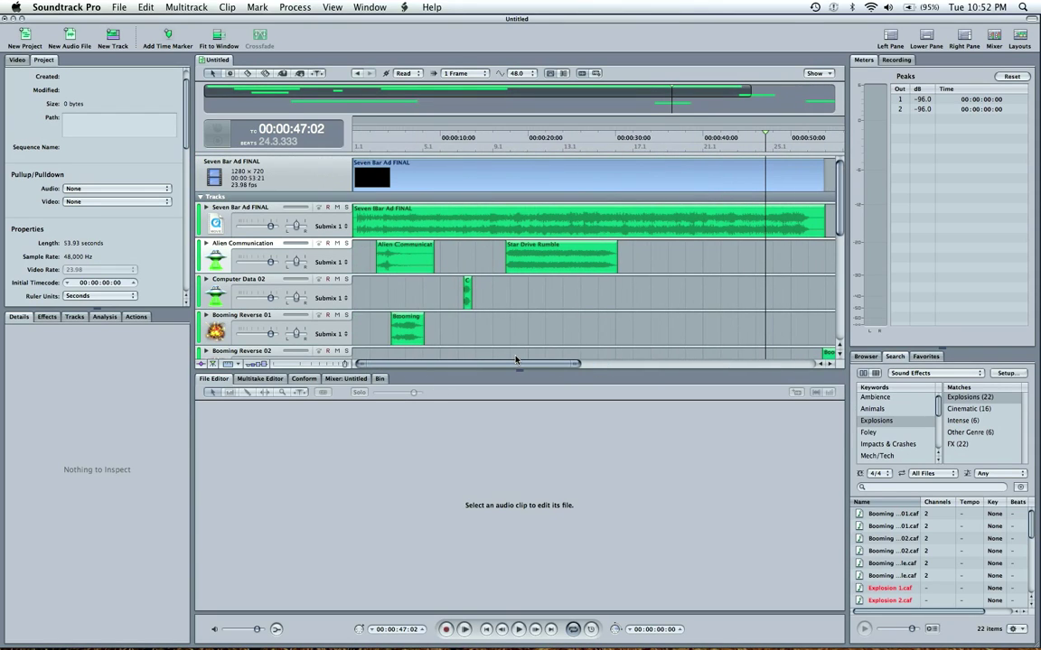
# - Mark and clear two cycle regions along the ruler, leaving the playhead just past 10 seconds
pyautogui.click(486, 133)
pyautogui.click(526, 141)
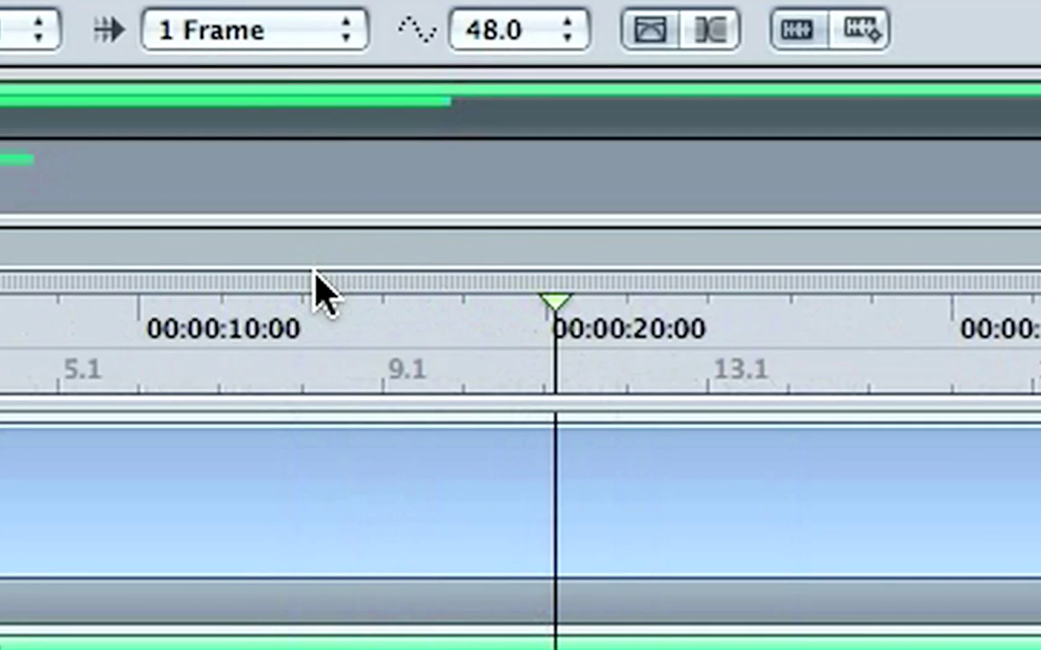
pyautogui.moveTo(316, 282); pyautogui.dragTo(590, 286)
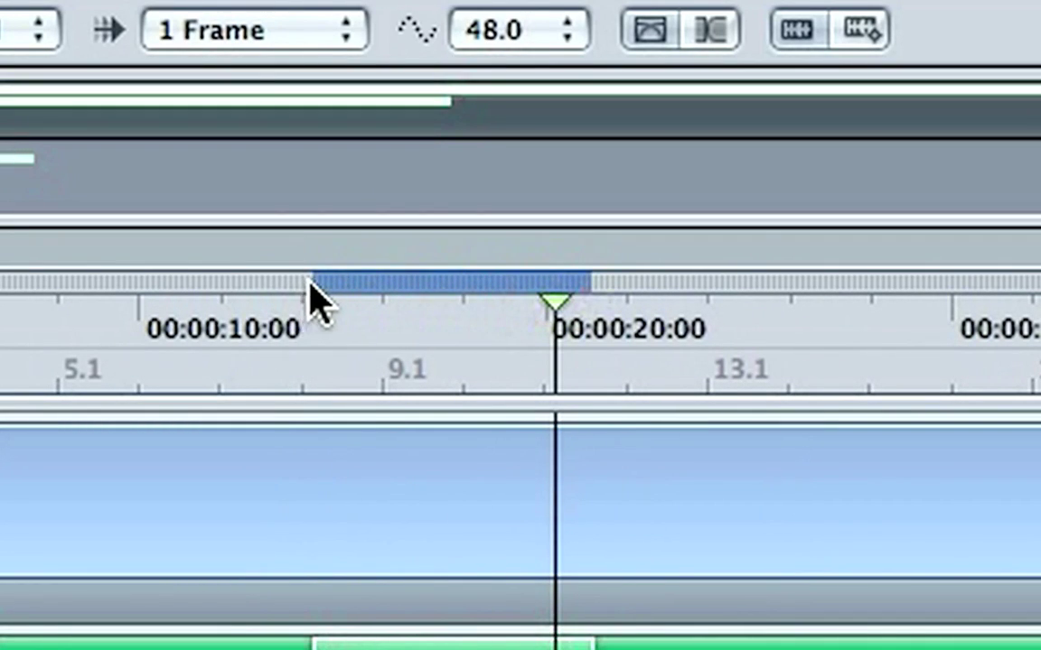
pyautogui.click(418, 297)
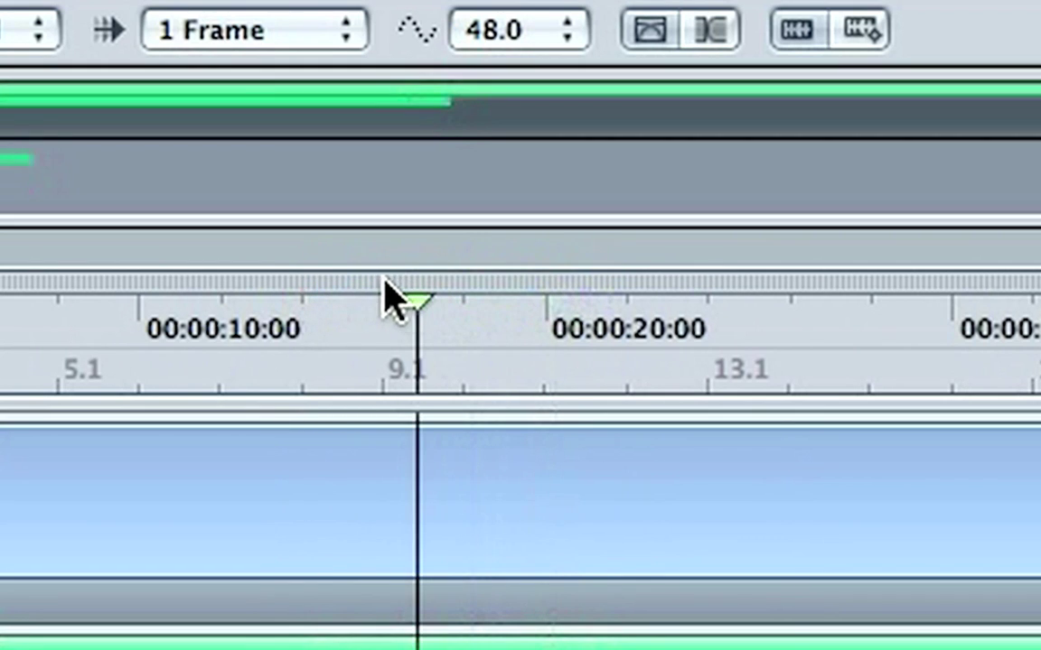
pyautogui.moveTo(386, 290); pyautogui.dragTo(644, 280)
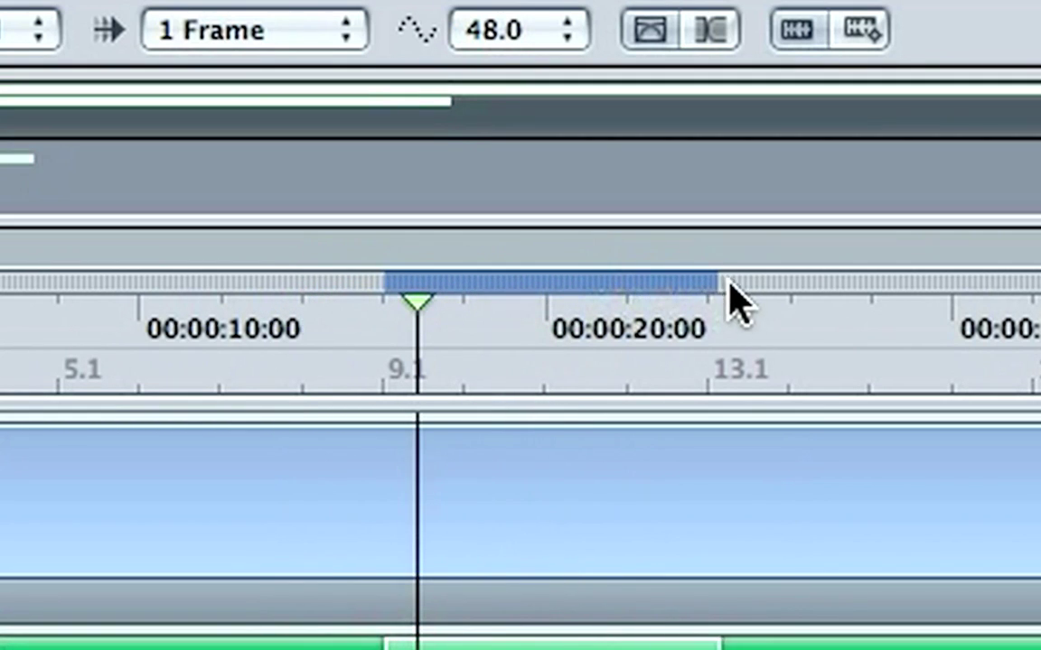
pyautogui.click(349, 282)
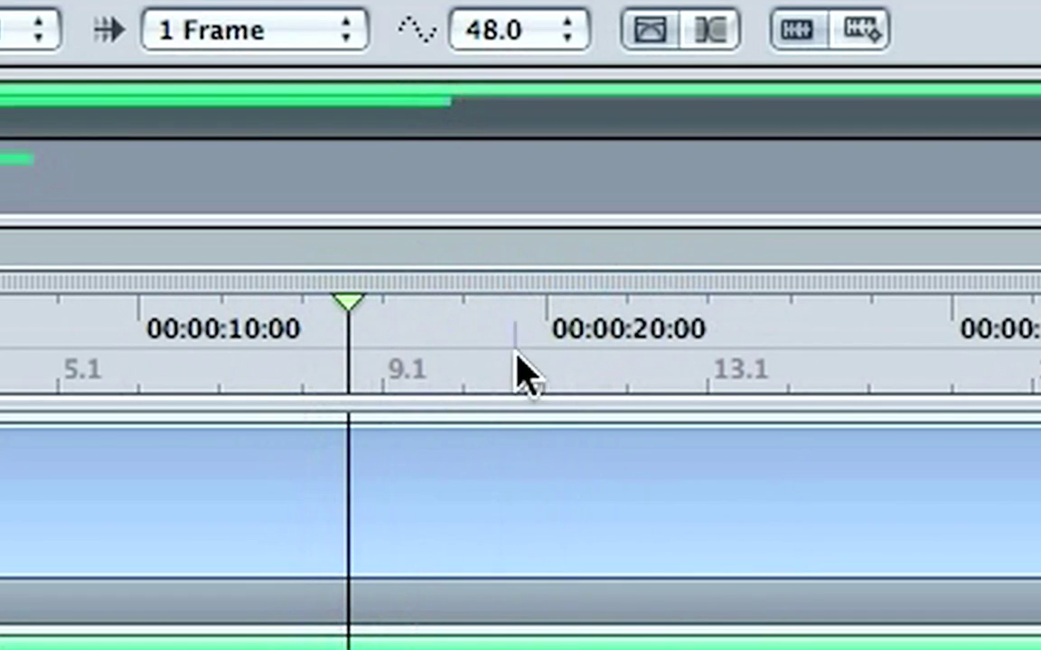
# - Mark an in/out play range, clear it with Alt+X, then scrub between 15 and 18 seconds
pyautogui.click(307, 375)
pyautogui.moveTo(333, 377)
pyautogui.mouseDown()
pyautogui.moveTo(700, 390)
pyautogui.moveTo(794, 366)
pyautogui.moveTo(620, 399)
pyautogui.moveTo(603, 379)
pyautogui.mouseUp()
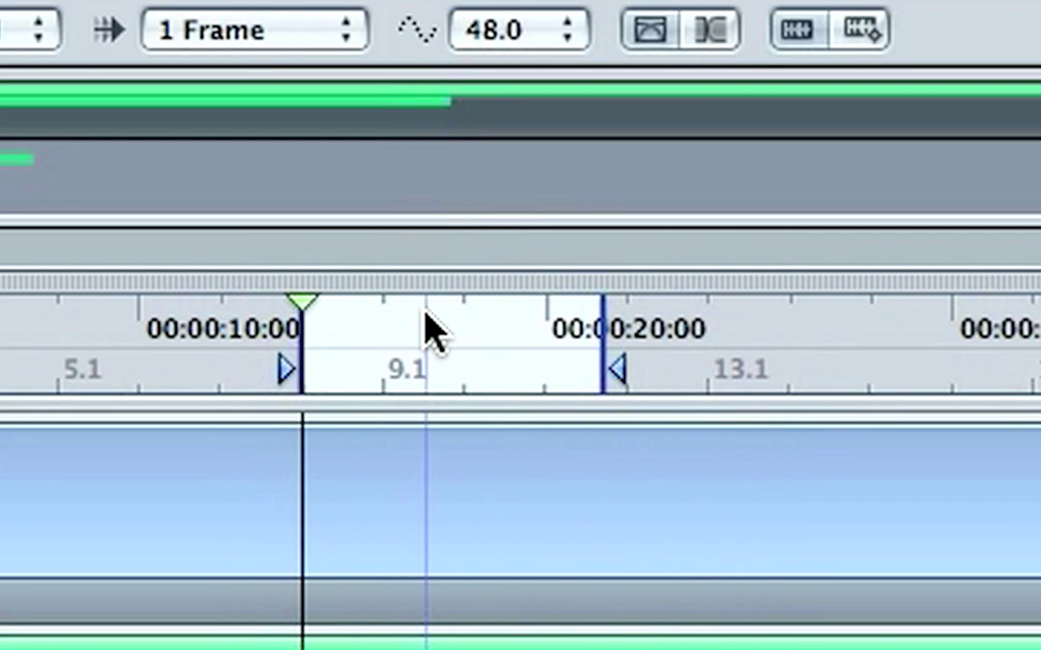
pyautogui.hotkey('alt', 'x')
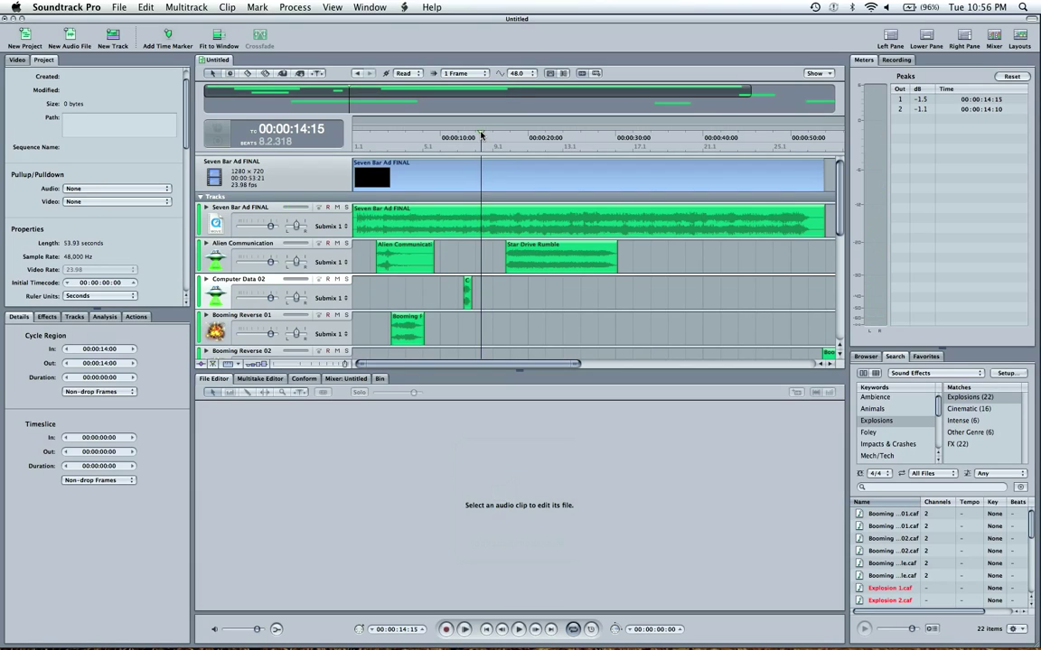
pyautogui.moveTo(487, 135)
pyautogui.mouseDown()
pyautogui.moveTo(530, 136)
pyautogui.moveTo(489, 137)
pyautogui.mouseUp()
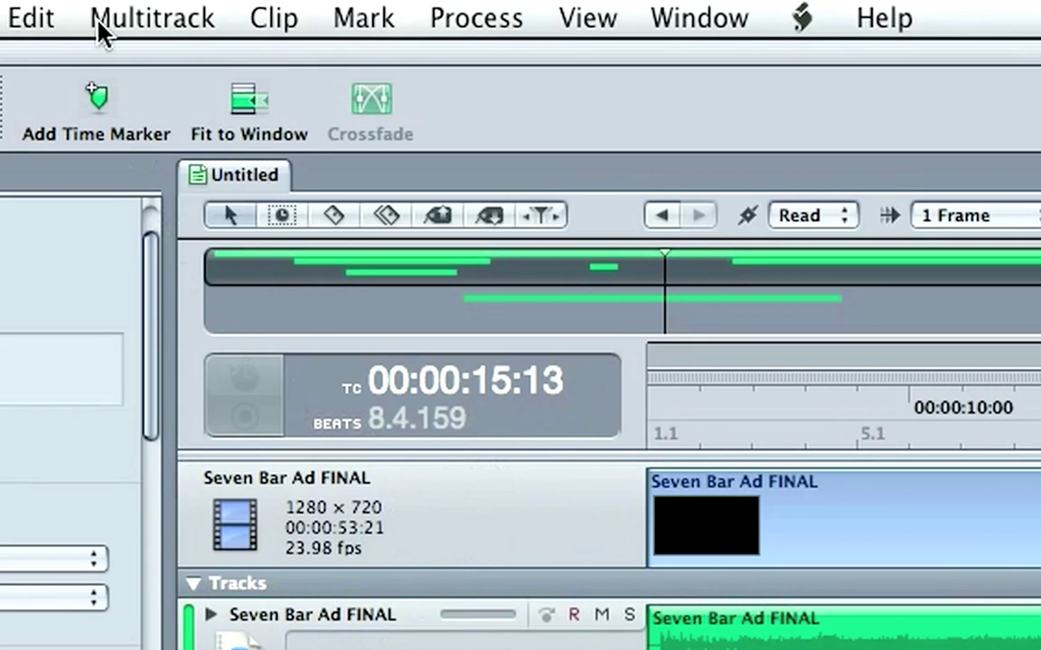
# - Add a new track below Booming Reverse 02 and rename Track 9 with a person's name
pyautogui.click(175, 6)
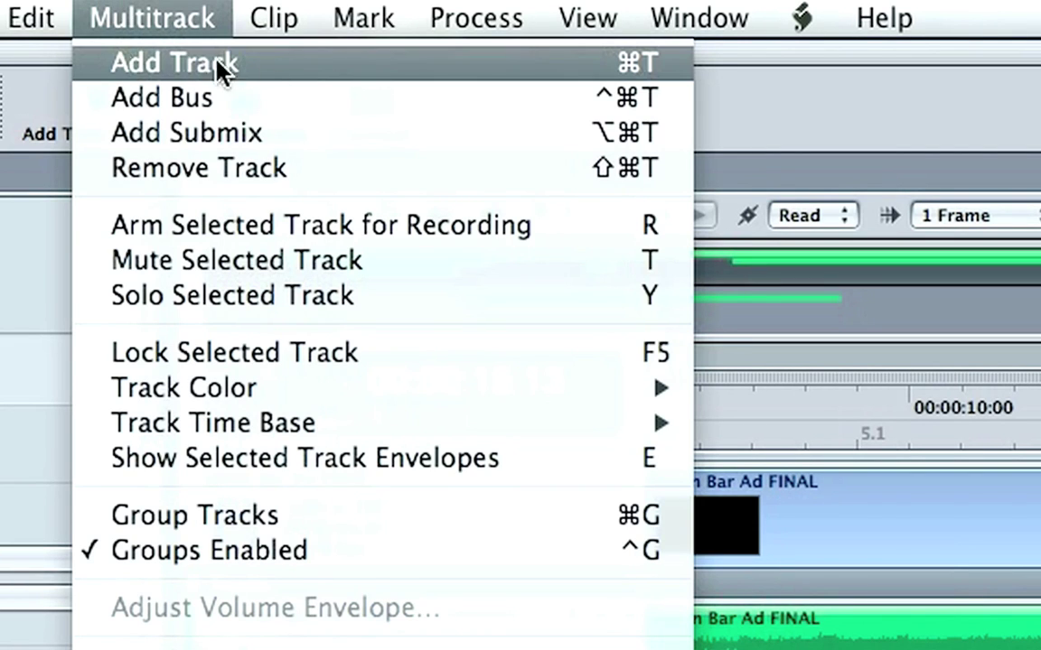
pyautogui.click(571, 71)
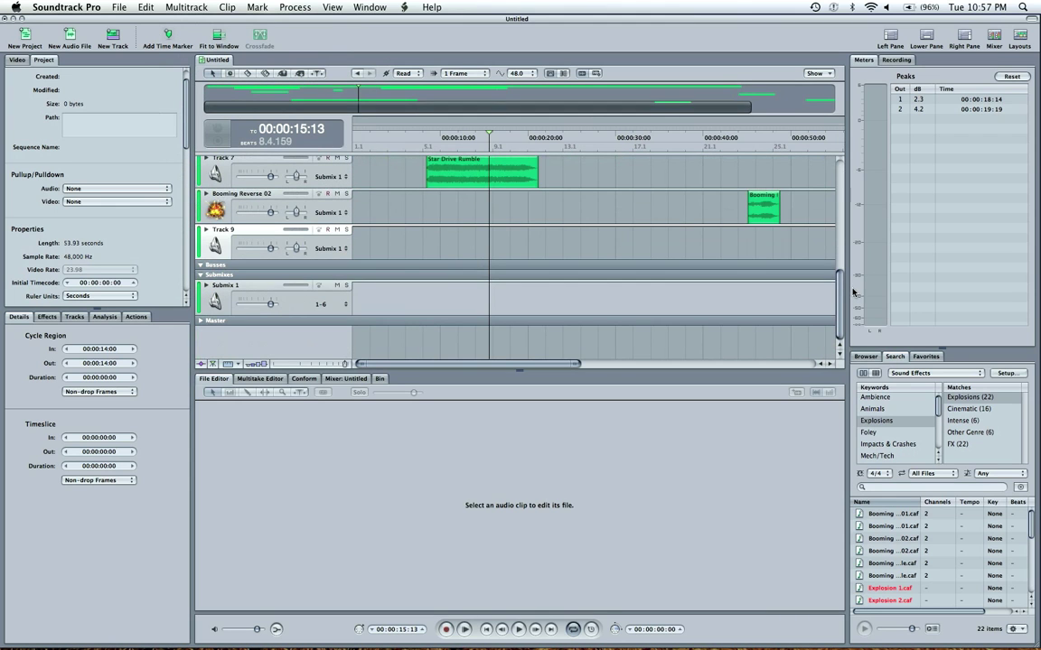
pyautogui.doubleClick(224, 230)
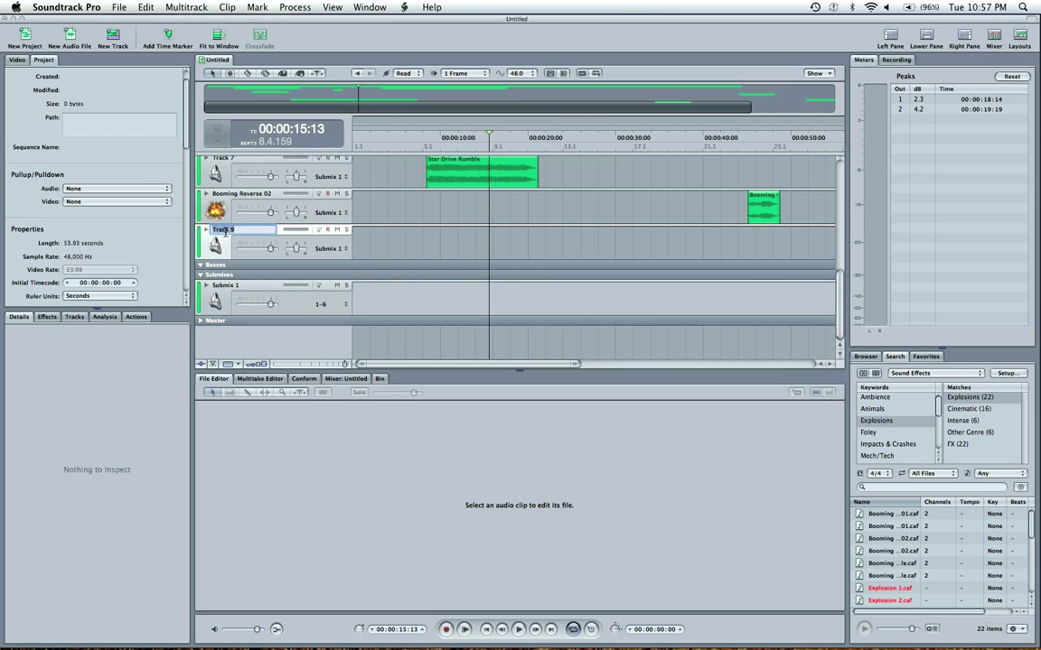
pyautogui.write("Zach's")
pyautogui.press('Return')
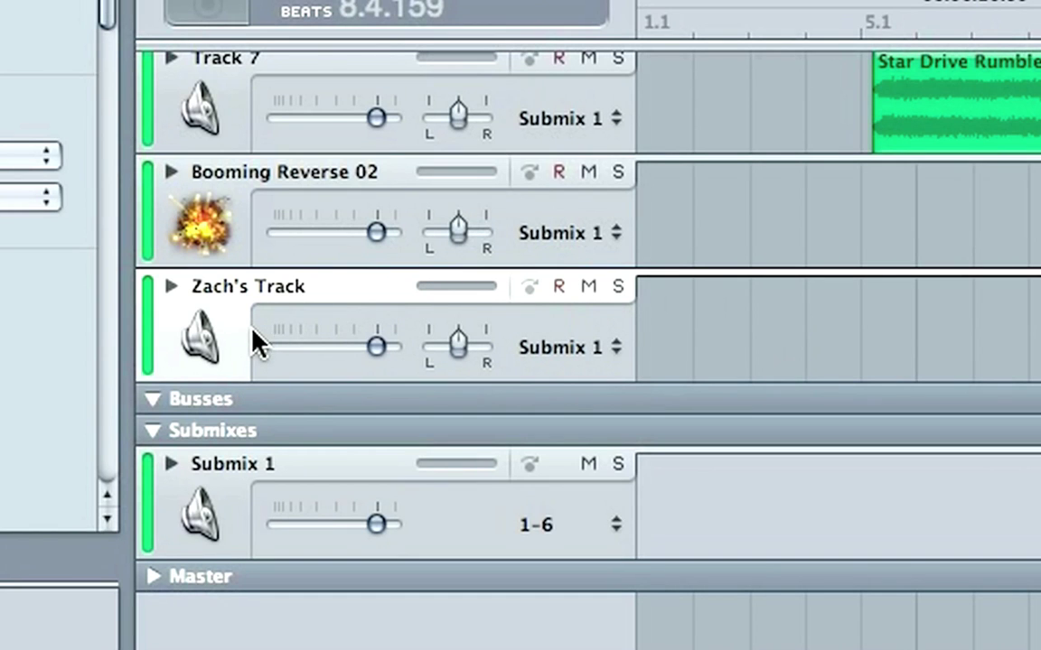
# - Give the new voice track a man-with-microphone icon, arm it for recording, and nudge volume and pan
pyautogui.click(202, 339)
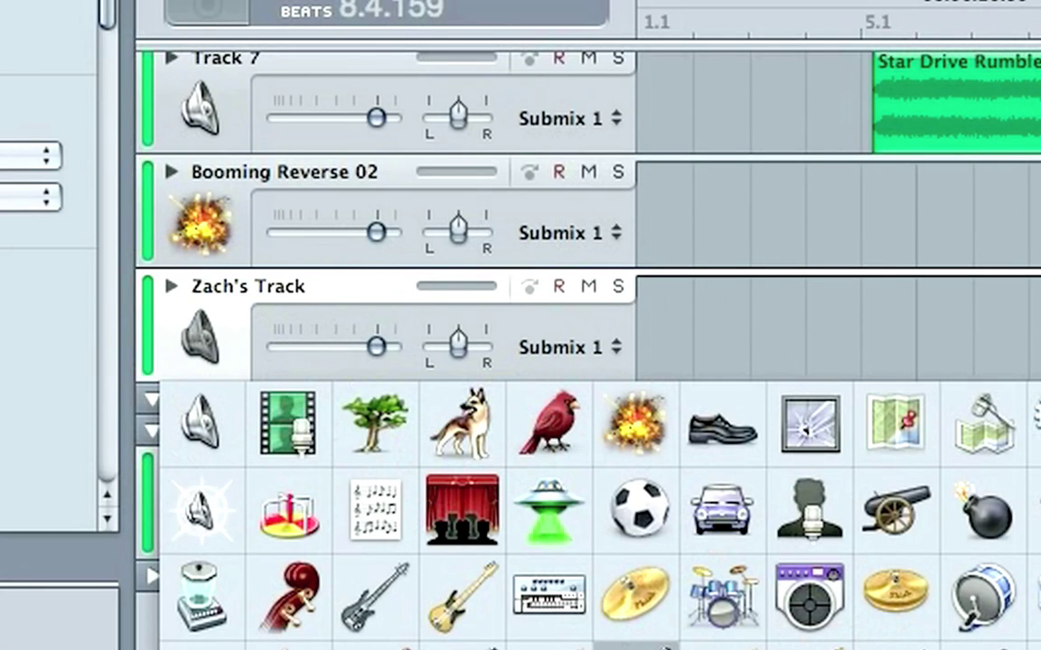
pyautogui.click(817, 515)
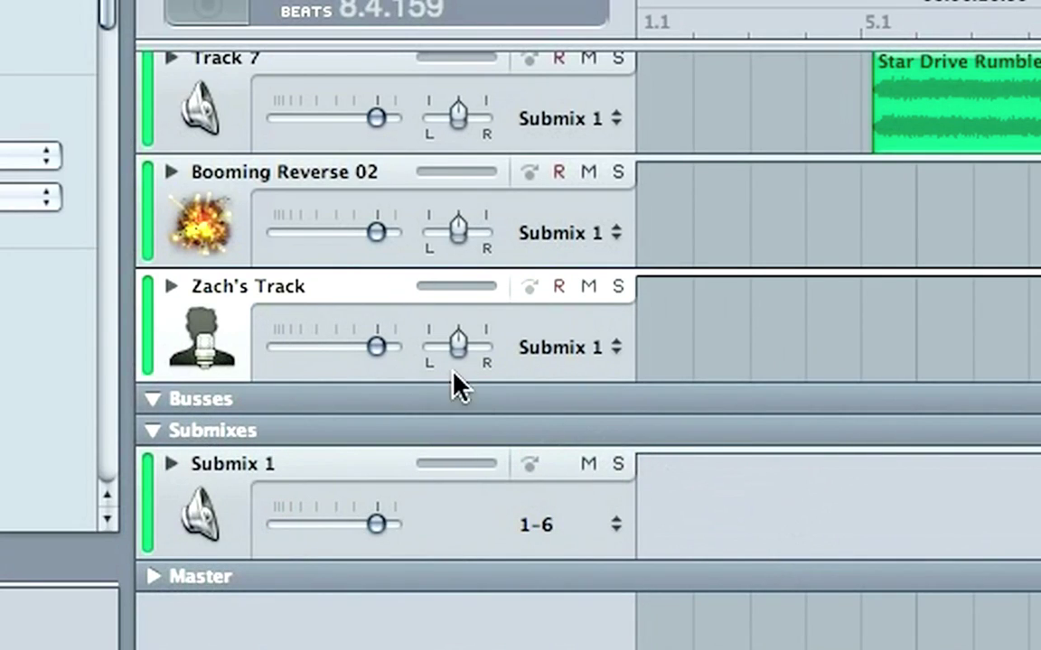
pyautogui.click(558, 287)
pyautogui.moveTo(374, 346)
pyautogui.mouseDown()
pyautogui.moveTo(362, 347)
pyautogui.moveTo(379, 345)
pyautogui.mouseUp()
pyautogui.moveTo(457, 346); pyautogui.dragTo(462, 349)
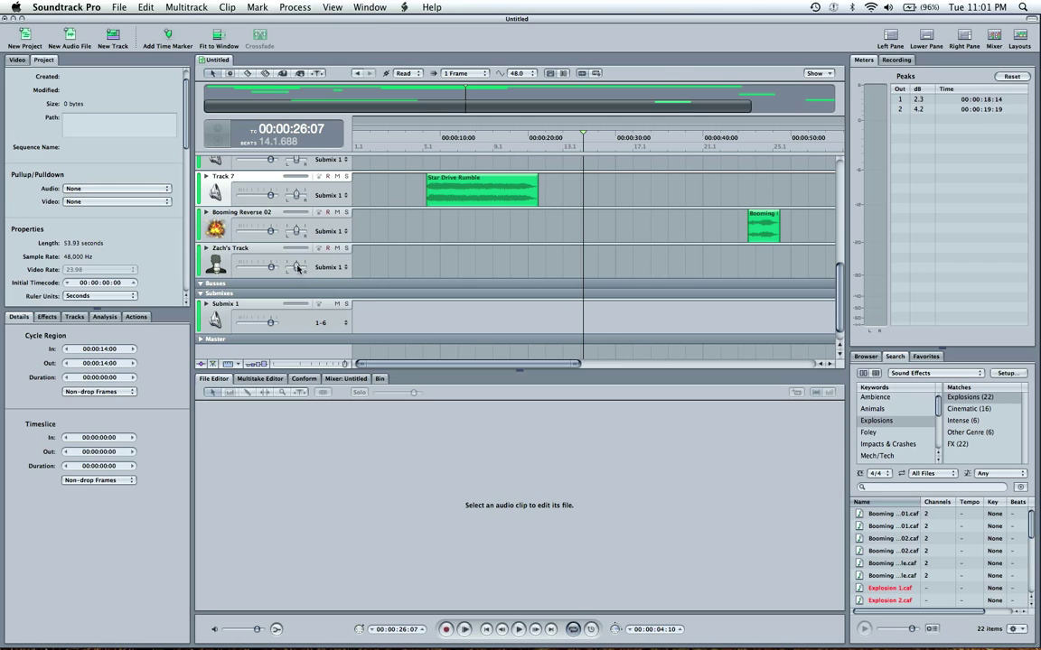
# - Try the surround panner on the voice track, revert to the stereo panner, and pan it right
pyautogui.rightClick(298, 268)
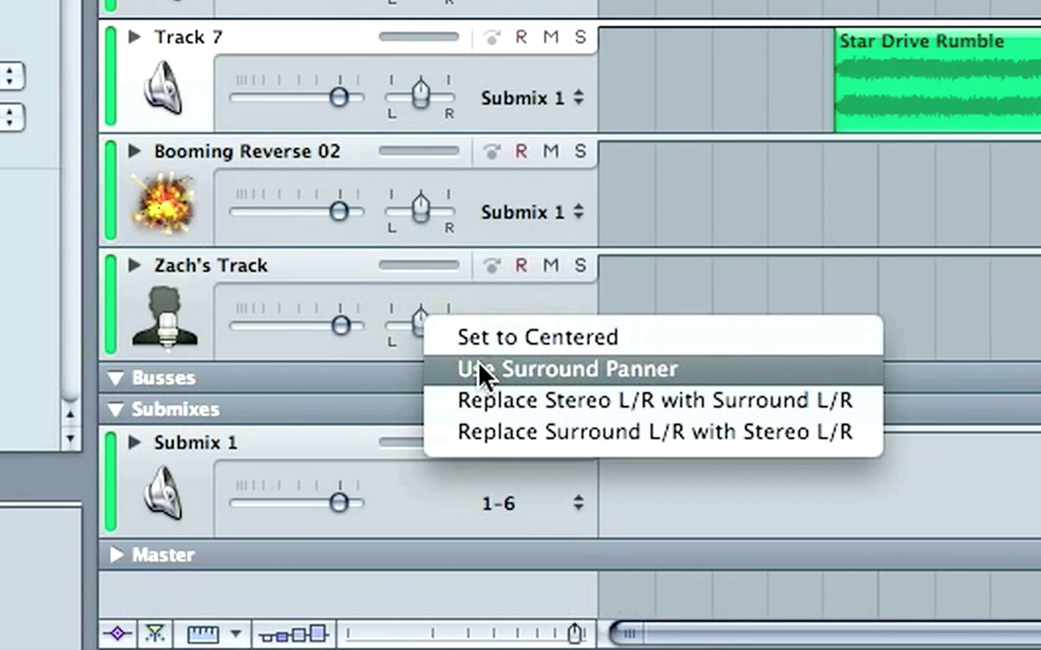
pyautogui.click(481, 373)
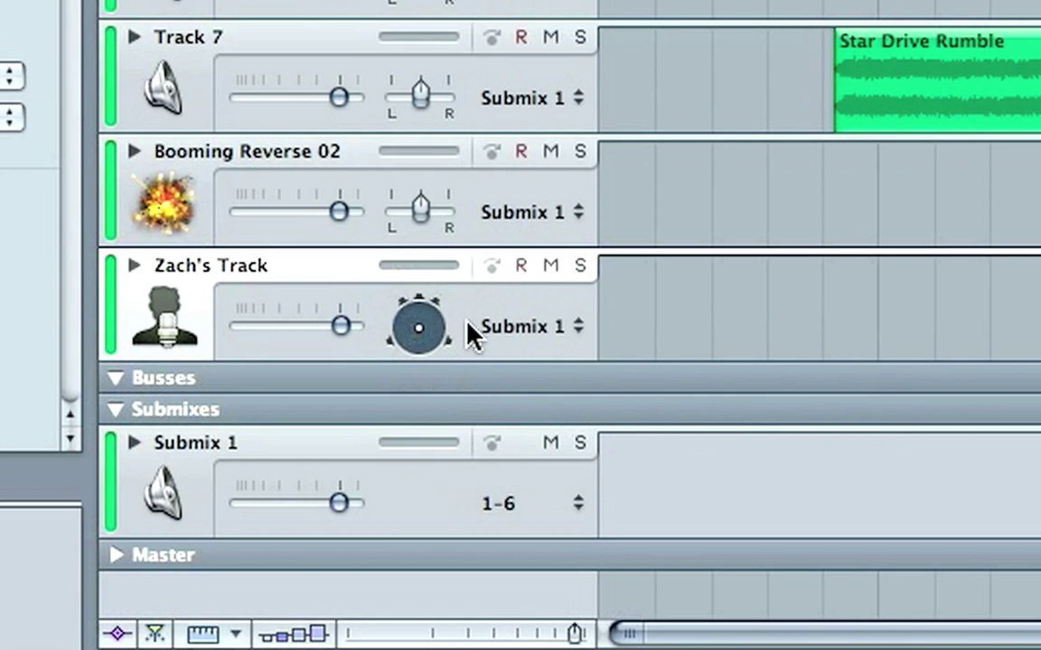
pyautogui.rightClick(417, 334)
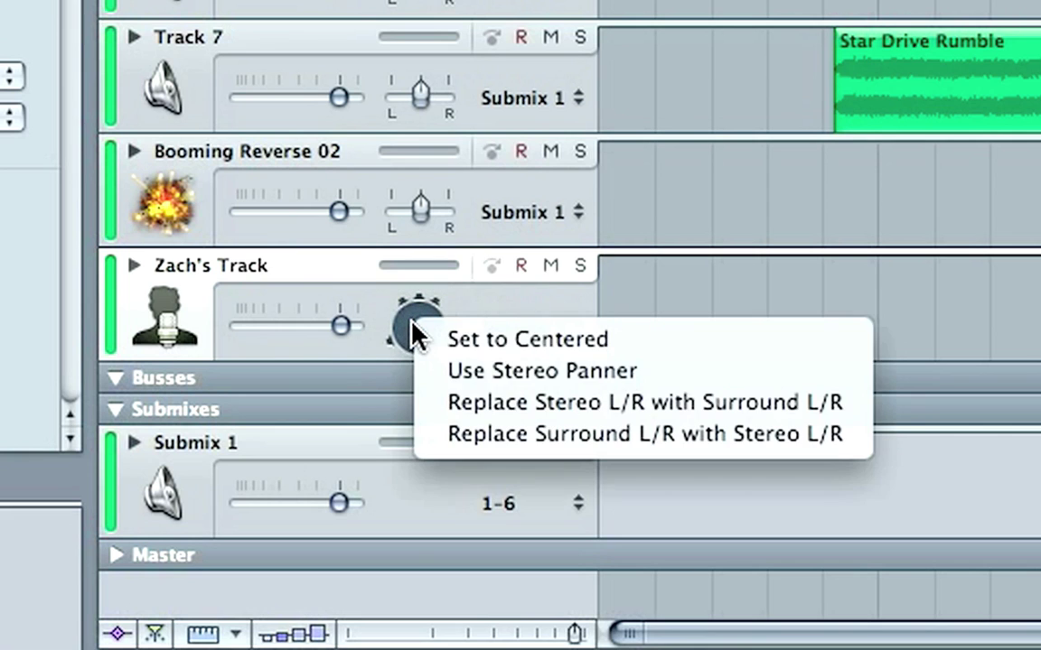
pyautogui.click(456, 370)
pyautogui.moveTo(435, 340); pyautogui.dragTo(430, 337)
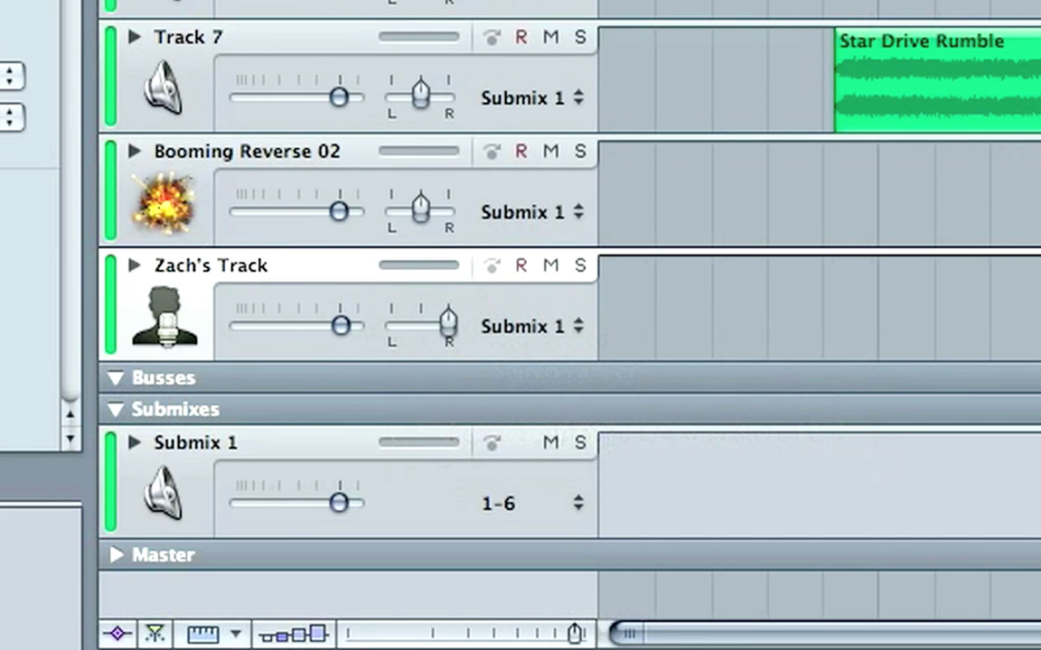
pyautogui.scroll(10, 569, 289)
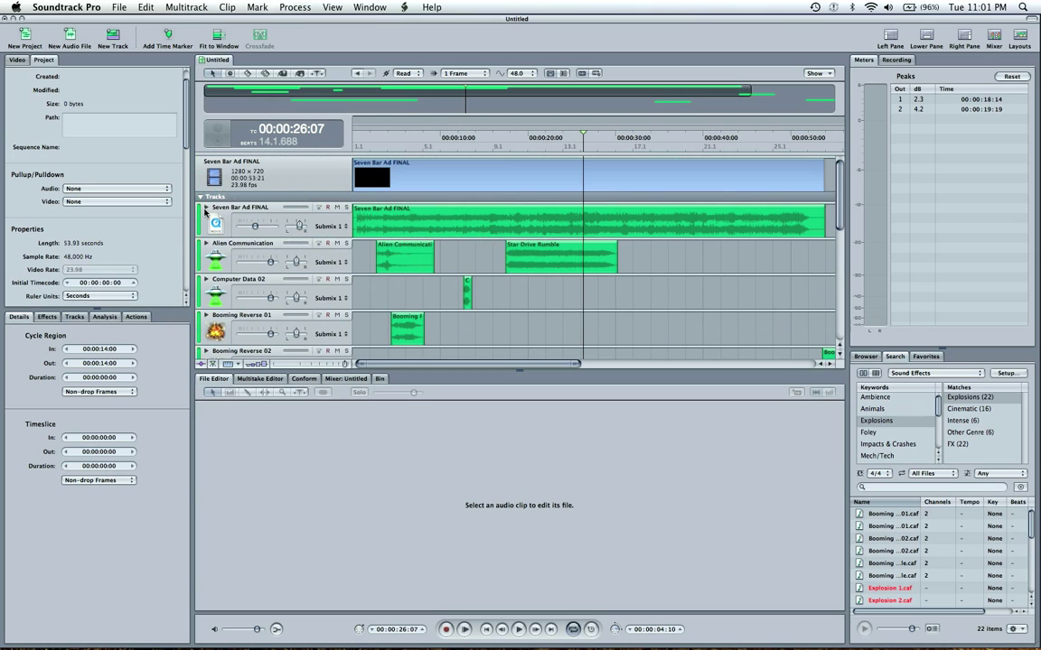
# - Reveal Seven Bar Ad FINAL's Volume and Pan envelopes and select, then deselect, points near bar 13
pyautogui.click(206, 208)
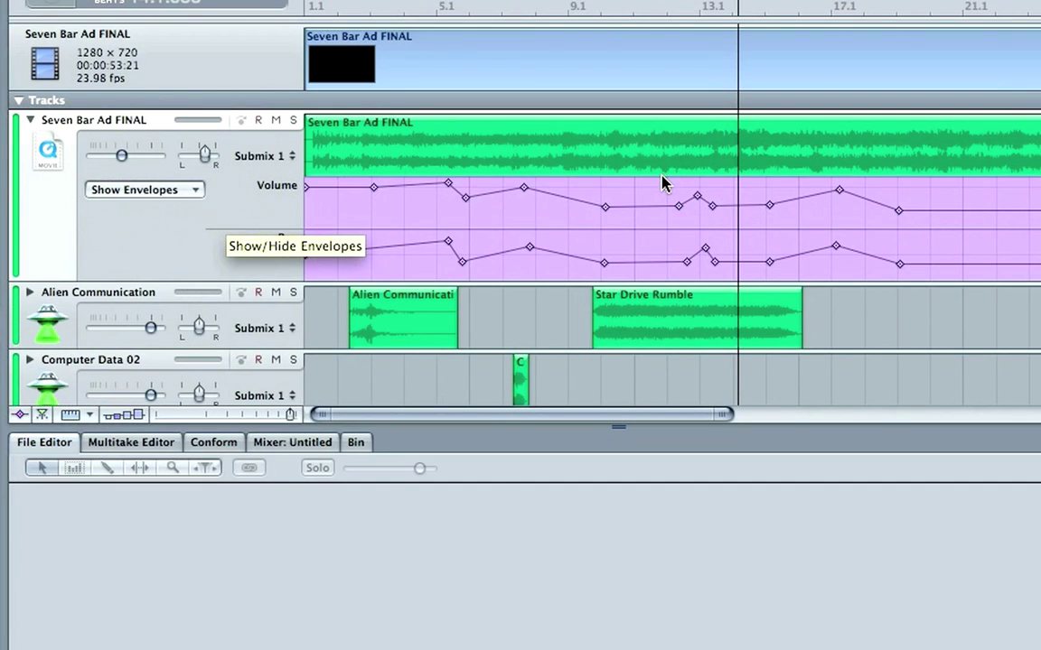
pyautogui.moveTo(661, 183); pyautogui.dragTo(749, 232)
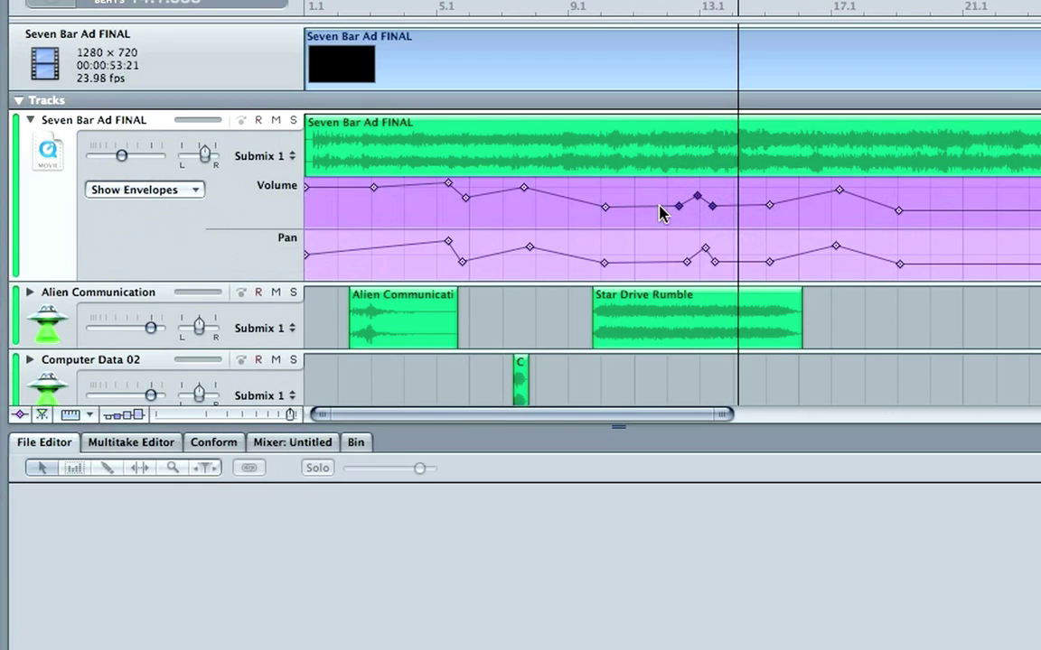
pyautogui.click(611, 211)
pyautogui.moveTo(649, 179); pyautogui.dragTo(711, 220)
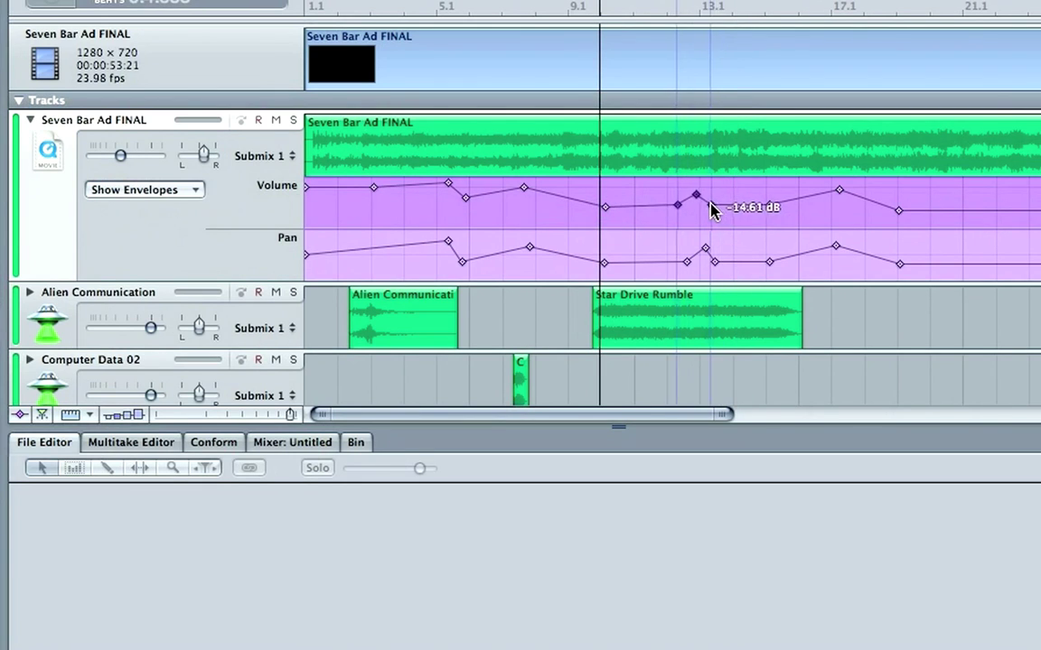
pyautogui.moveTo(669, 232); pyautogui.dragTo(717, 263)
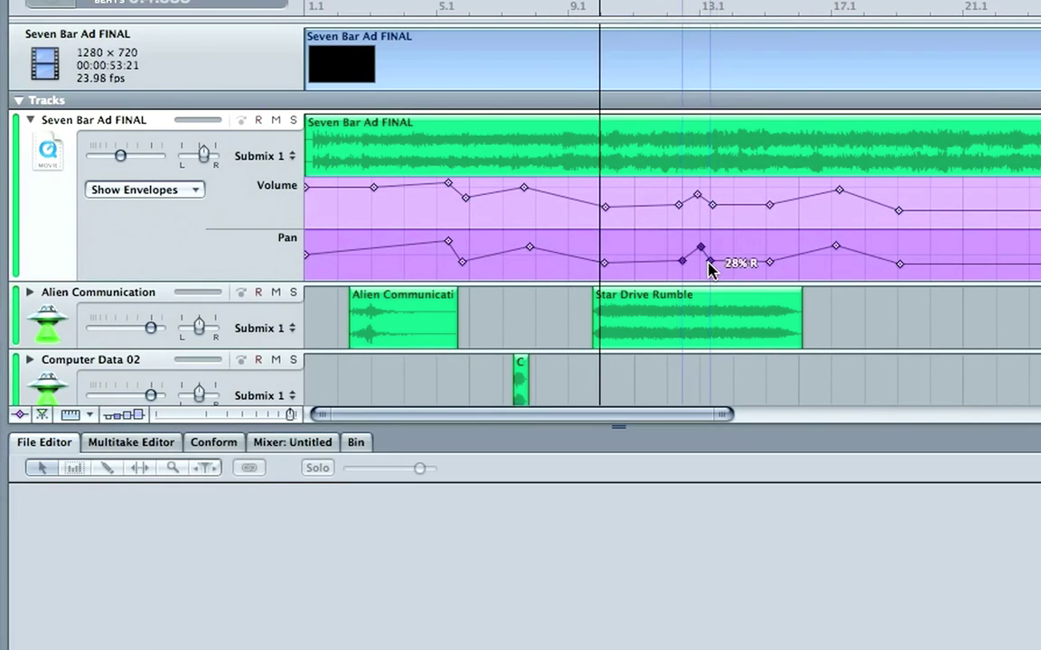
pyautogui.click(649, 251)
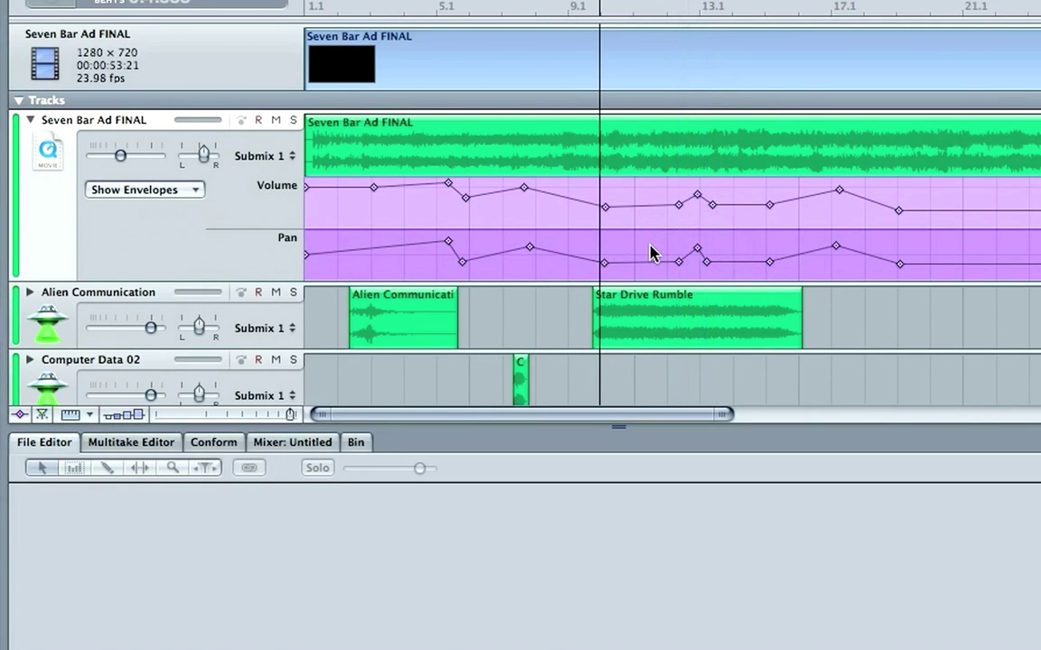
# - Add new Volume and Pan envelope points near the end, pushing the Pan point to 61% R
pyautogui.click(953, 212)
pyautogui.click(956, 266)
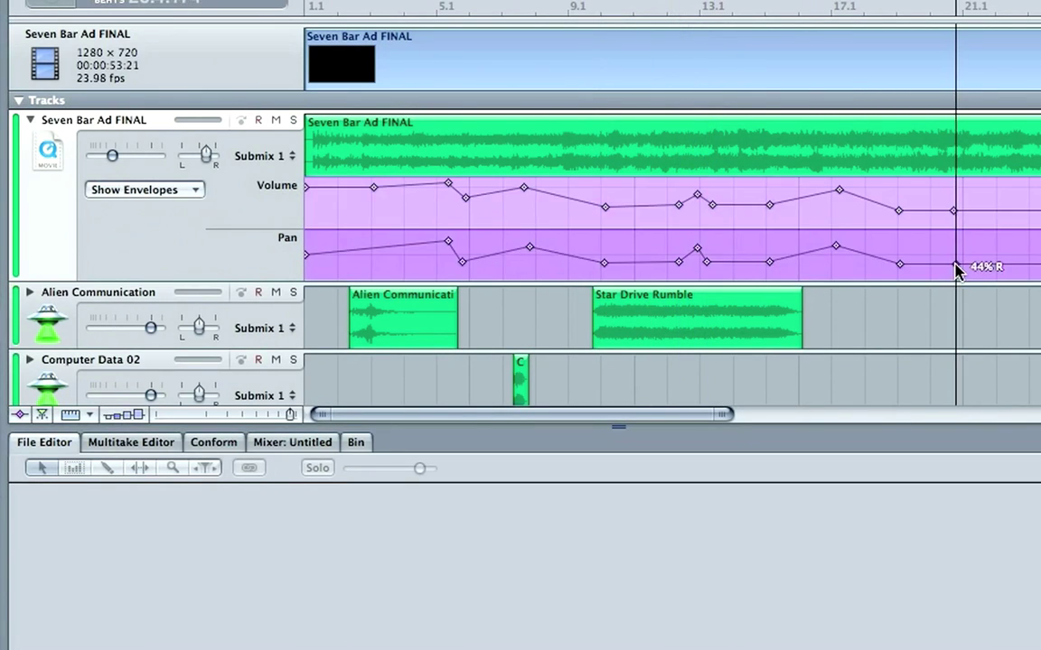
pyautogui.moveTo(955, 267)
pyautogui.mouseDown()
pyautogui.moveTo(966, 259)
pyautogui.moveTo(965, 271)
pyautogui.moveTo(960, 253)
pyautogui.moveTo(946, 248)
pyautogui.moveTo(948, 260)
pyautogui.mouseUp()
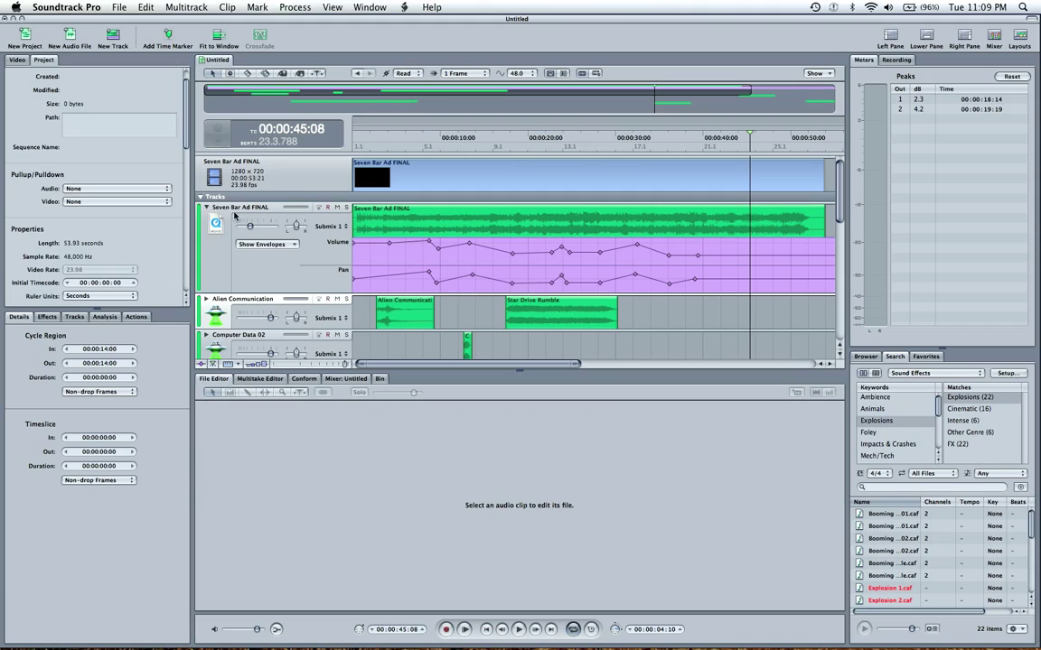
# - Collapse the envelopes and trim Star Drive Rumble at both ends to a 00:00:09:11 duration
pyautogui.click(206, 208)
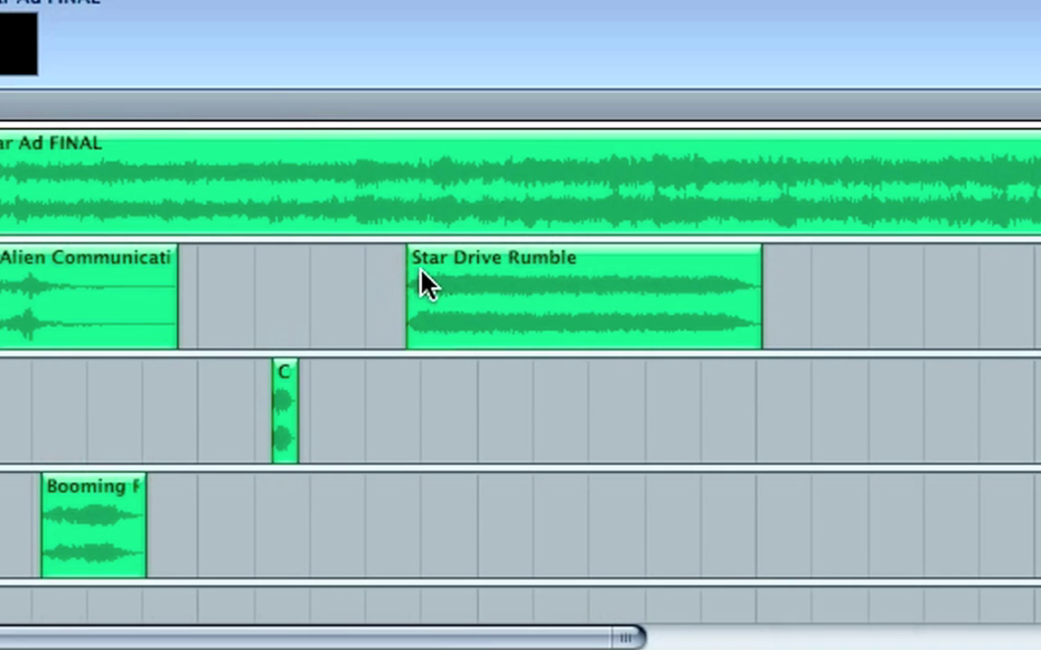
pyautogui.click(509, 251)
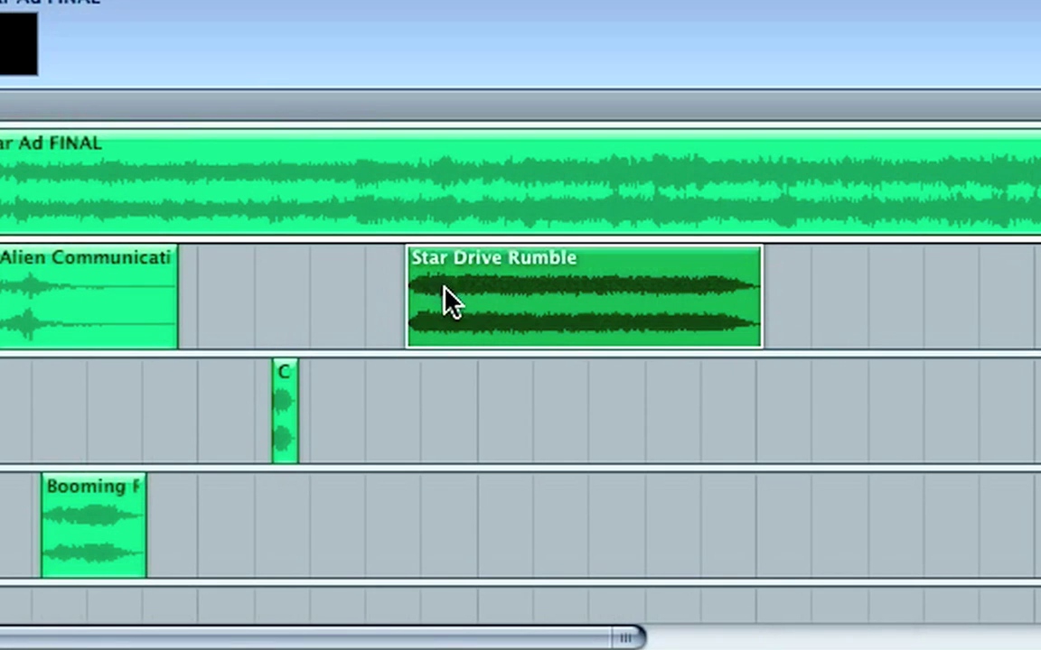
pyautogui.moveTo(413, 295); pyautogui.dragTo(453, 296)
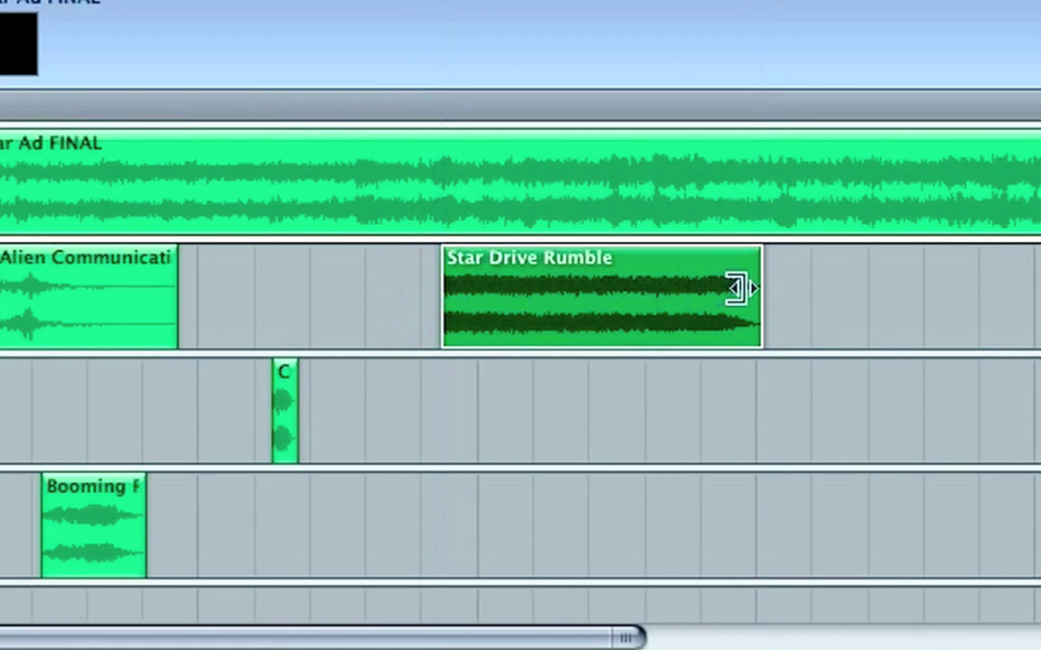
pyautogui.moveTo(748, 288); pyautogui.dragTo(701, 289)
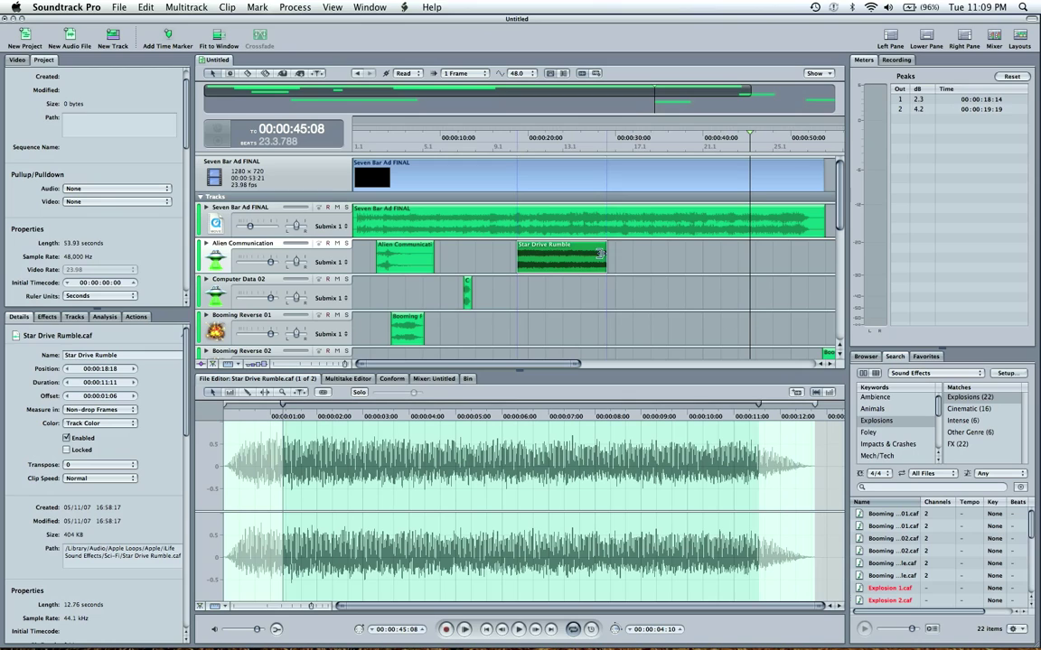
pyautogui.moveTo(600, 254); pyautogui.dragTo(599, 254)
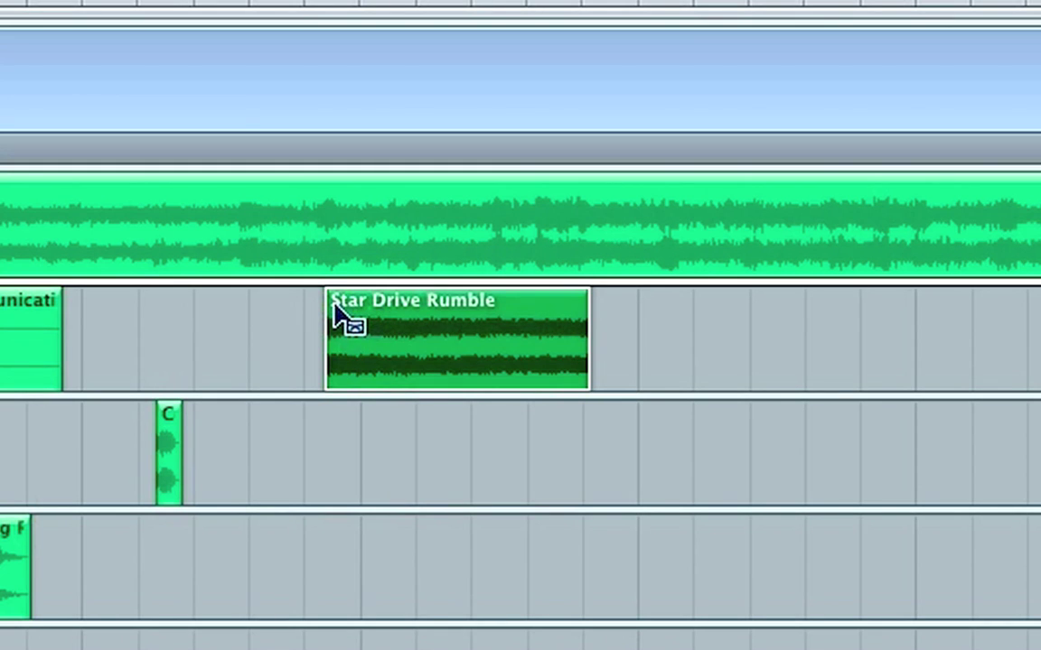
# - Add a fade-in and short fade-out to Star Drive Rumble and a fade-out to Seven Bar Ad FINAL
pyautogui.moveTo(333, 305); pyautogui.dragTo(408, 309)
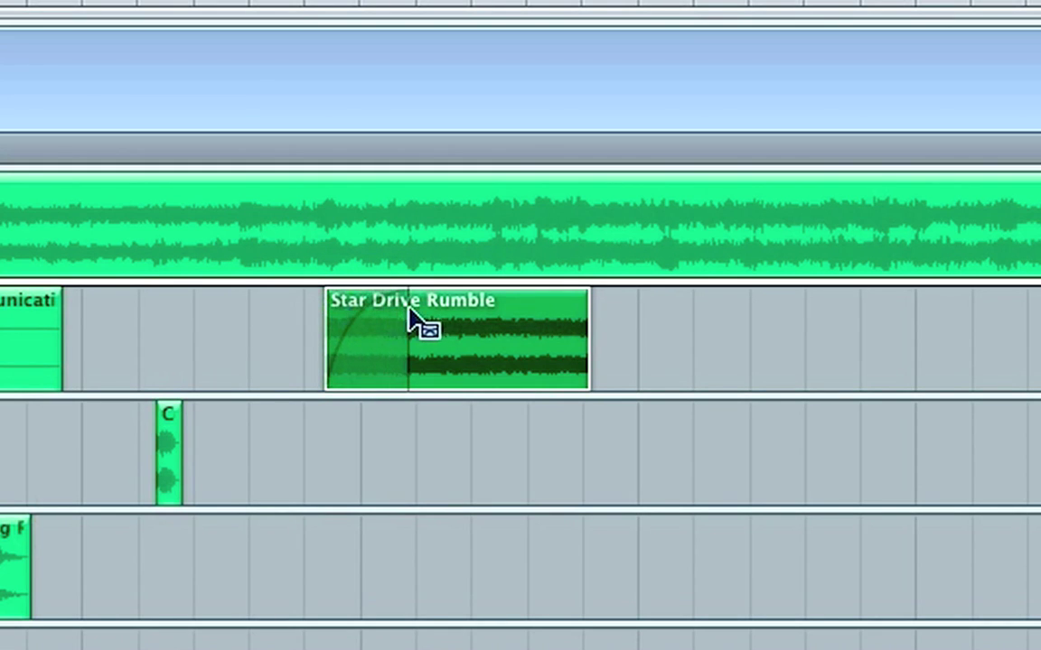
pyautogui.moveTo(587, 313); pyautogui.dragTo(518, 304)
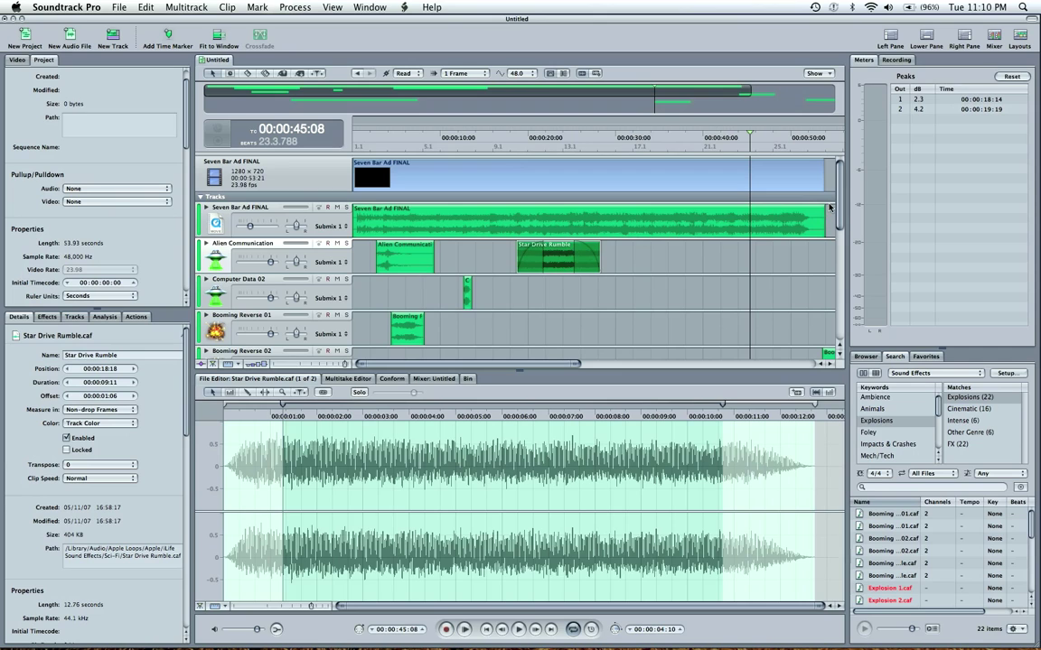
pyautogui.moveTo(825, 215); pyautogui.dragTo(766, 215)
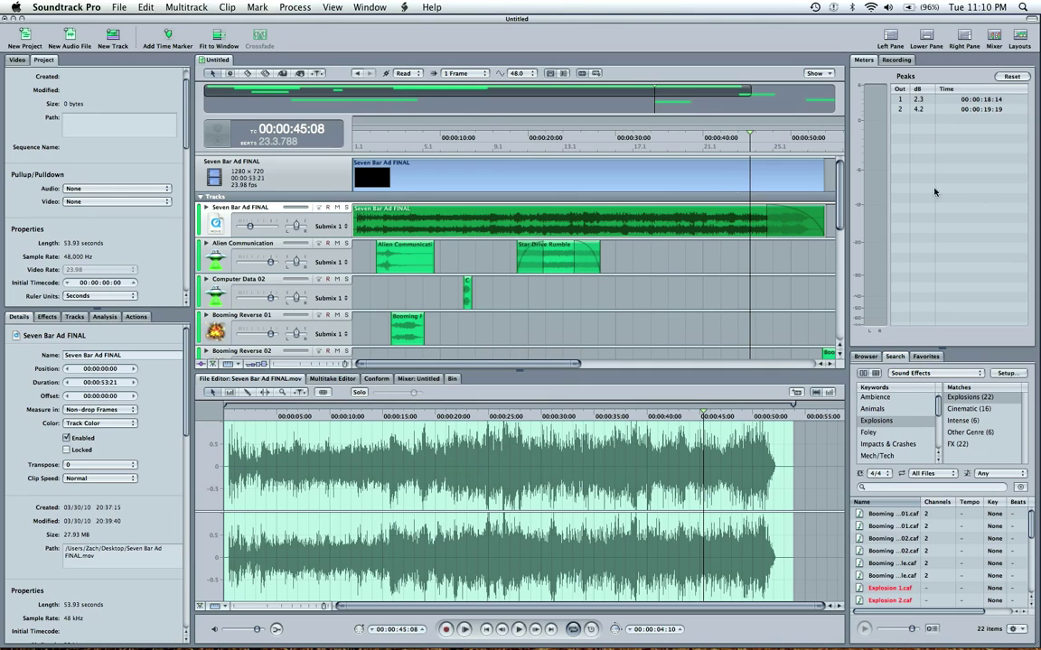
# - Move the playhead to 00:00:14:18, leaving no clip selected
pyautogui.click(483, 266)
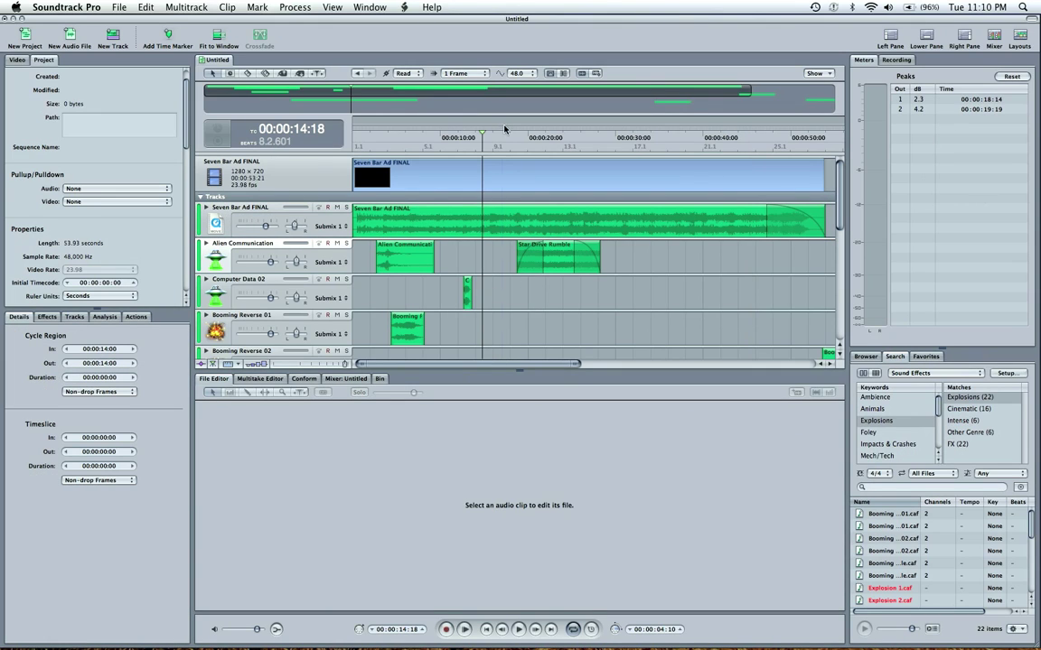